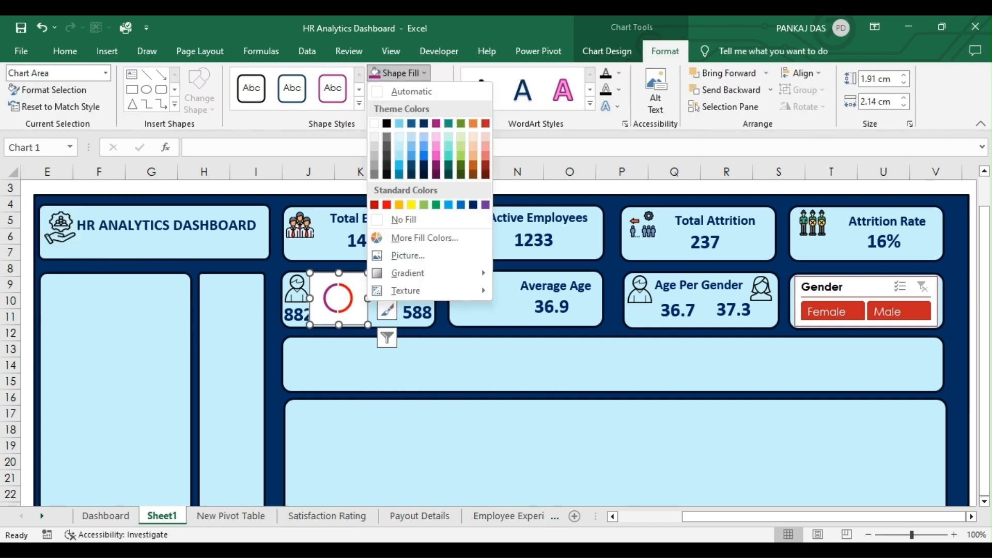
Remove the fill and outline from the doughnut chart in the male/female employee card.
click(404, 220)
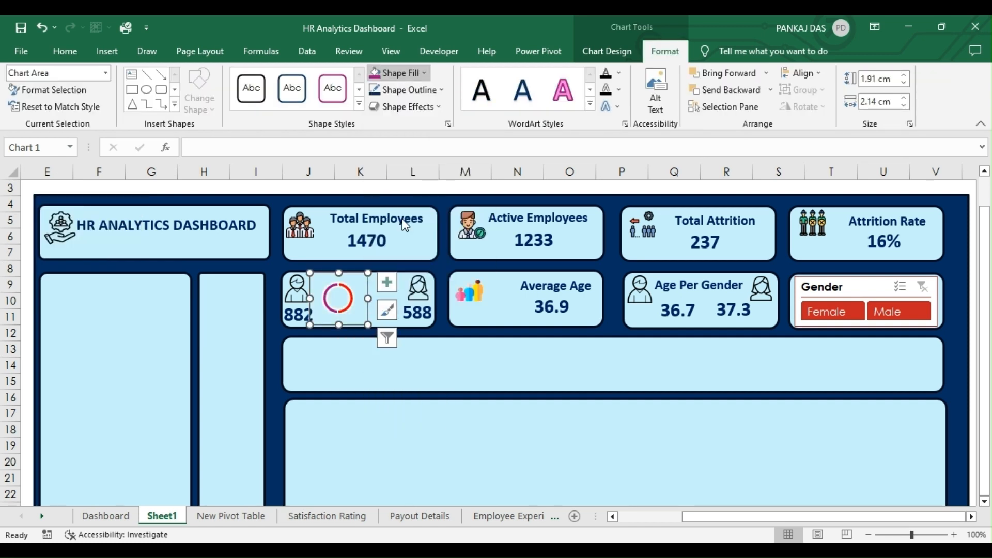
click(408, 89)
click(413, 236)
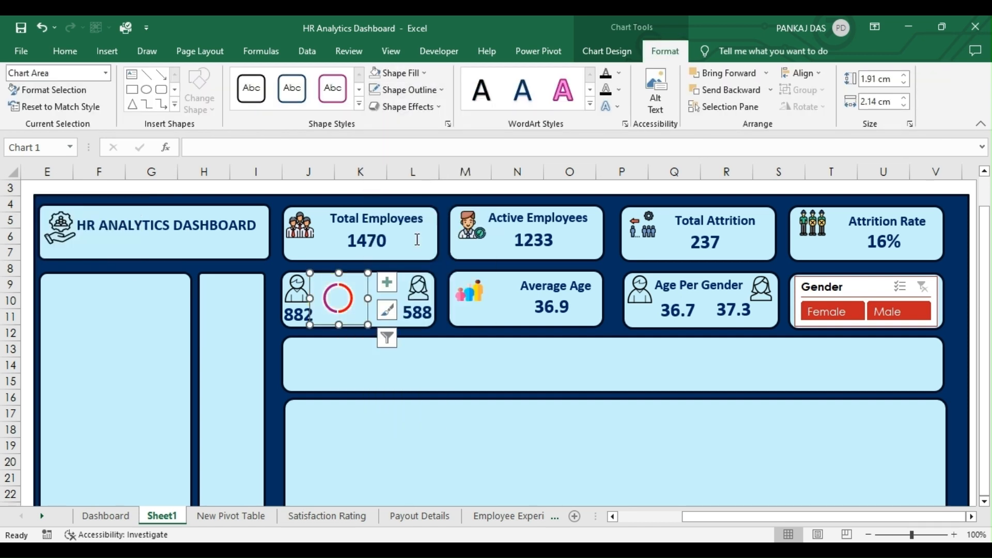
click(362, 339)
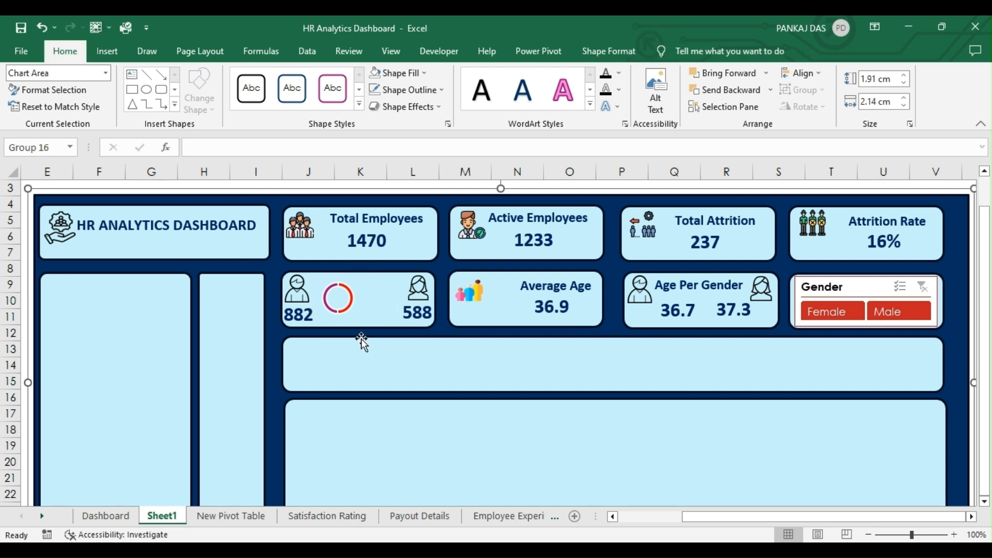
click(396, 305)
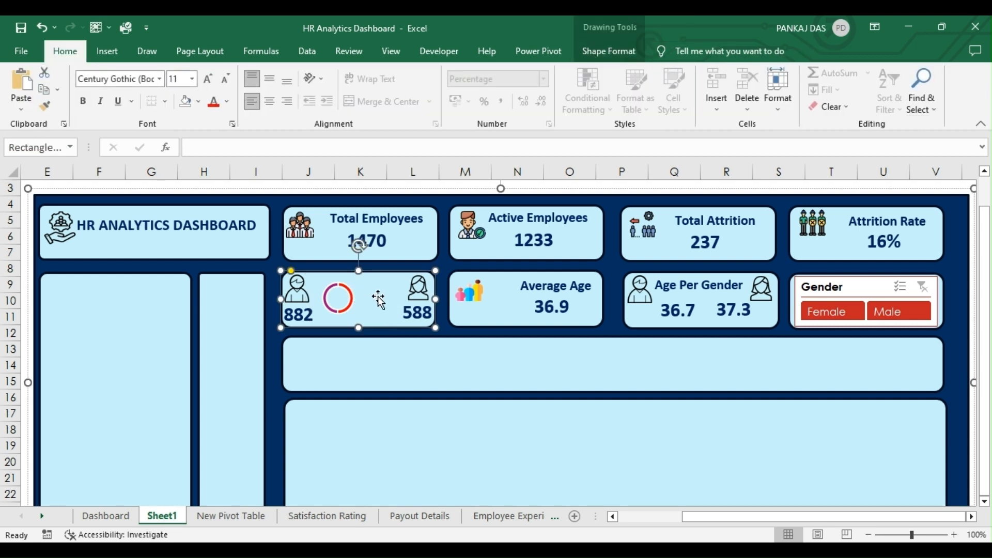
click(406, 437)
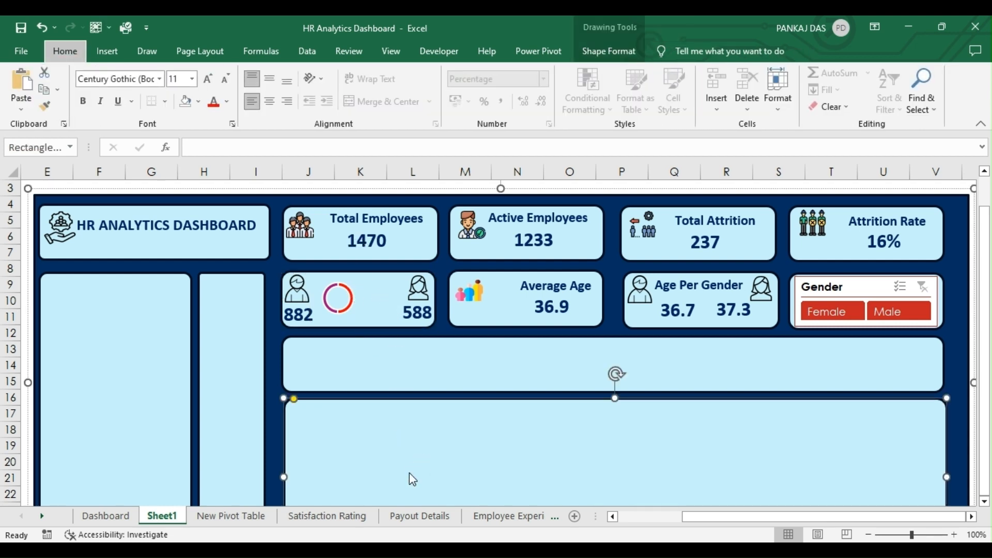
Copy the smaller doughnut chart next to the gender percentages on the New Pivot Table sheet.
click(215, 516)
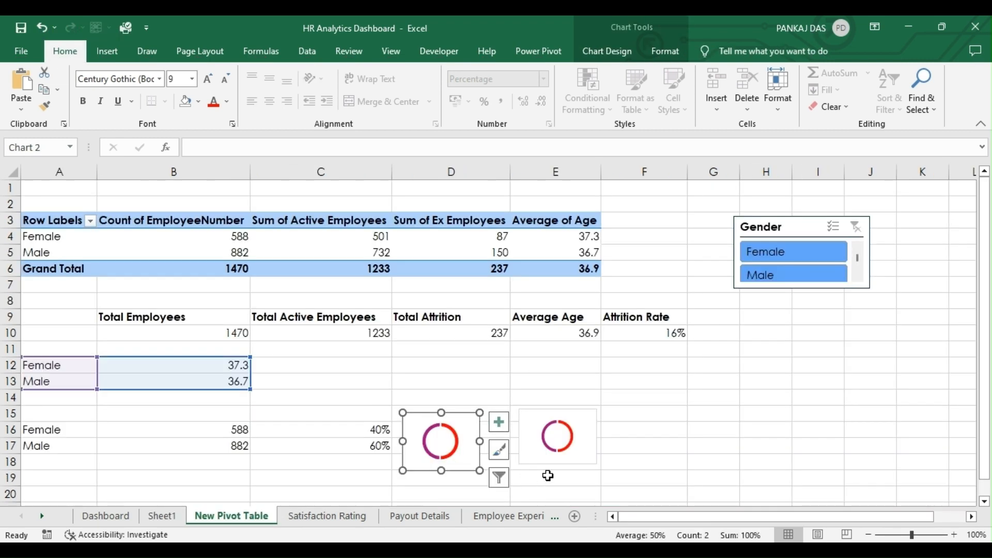
right_click(534, 429)
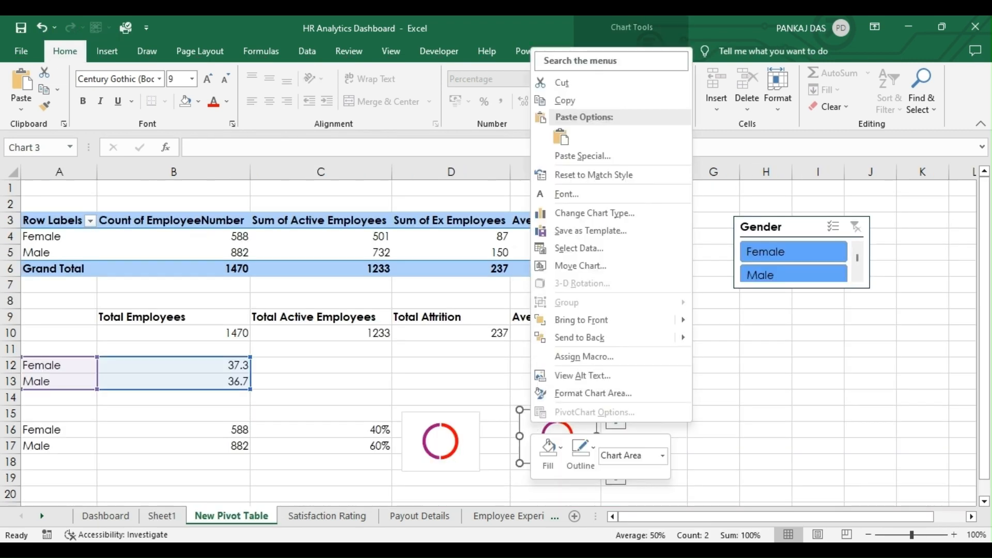
click(561, 97)
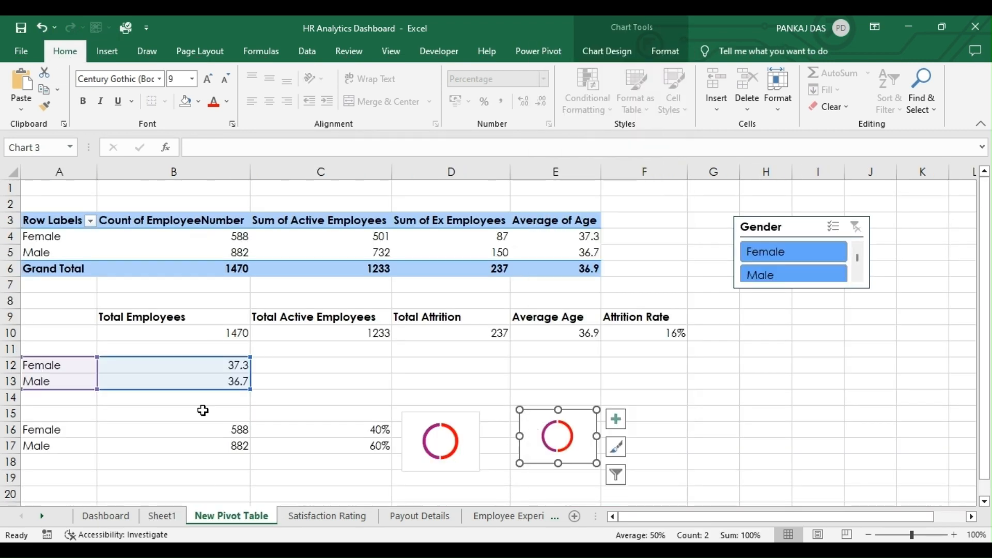
Paste the copied doughnut chart onto the dashboard on Sheet1.
click(154, 513)
right_click(387, 296)
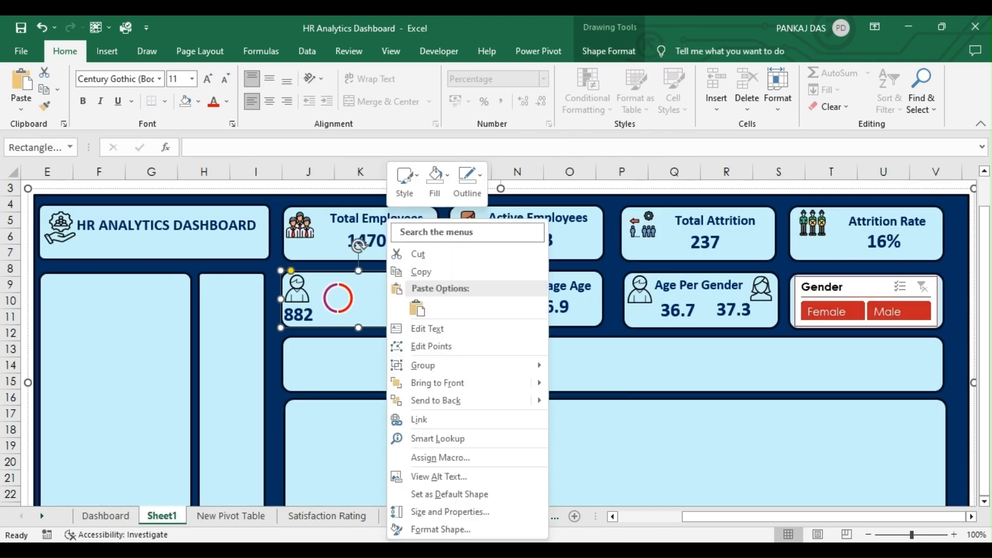
click(417, 309)
click(365, 449)
click(418, 364)
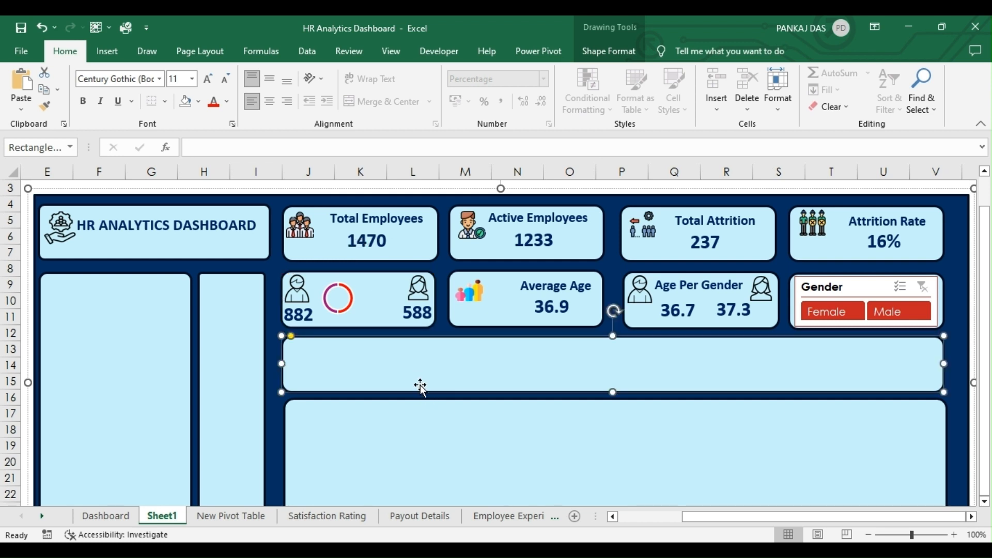
click(111, 324)
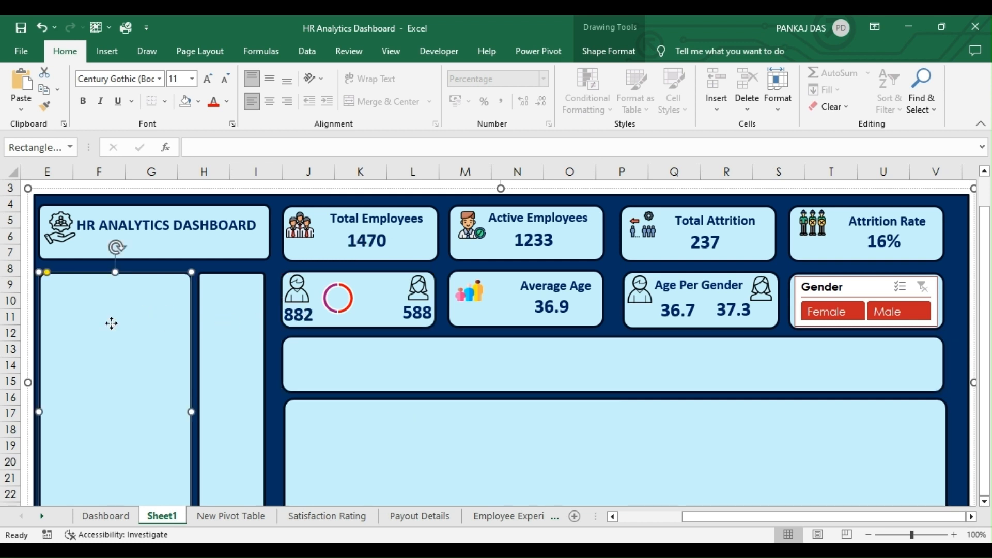
right_click(110, 324)
click(143, 309)
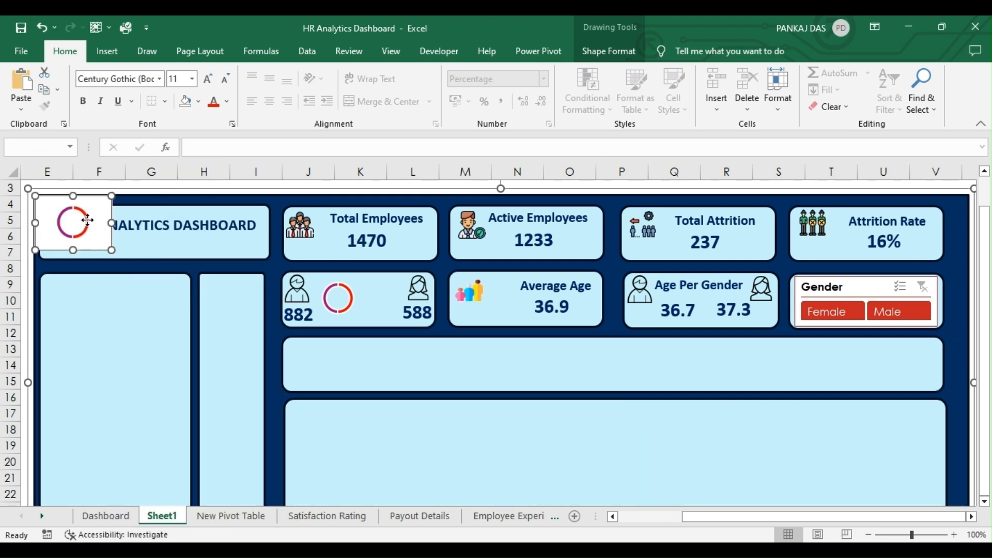
click(109, 251)
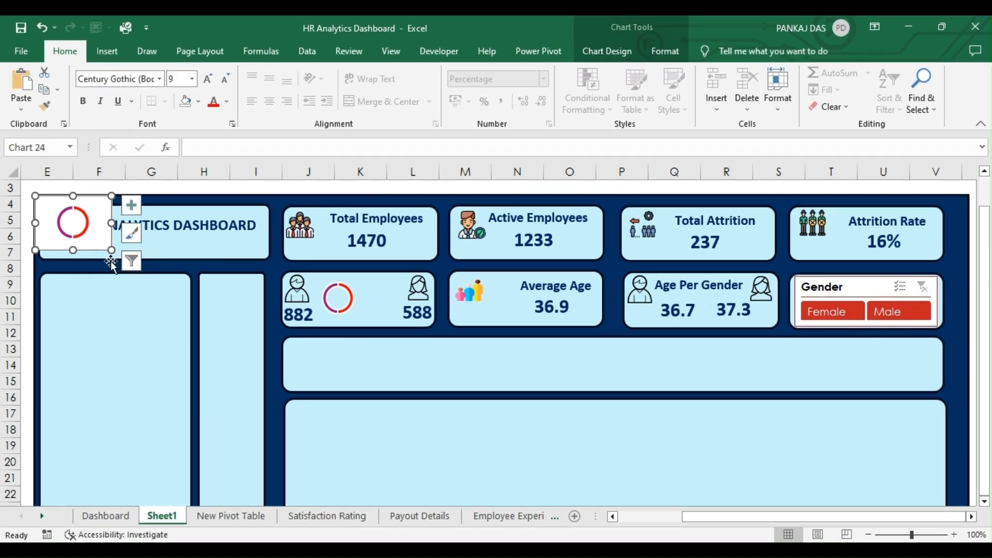
Position the pasted doughnut beside the first one in the gender card and stretch its height to match.
drag(50, 212, 360, 445)
drag(382, 269, 382, 273)
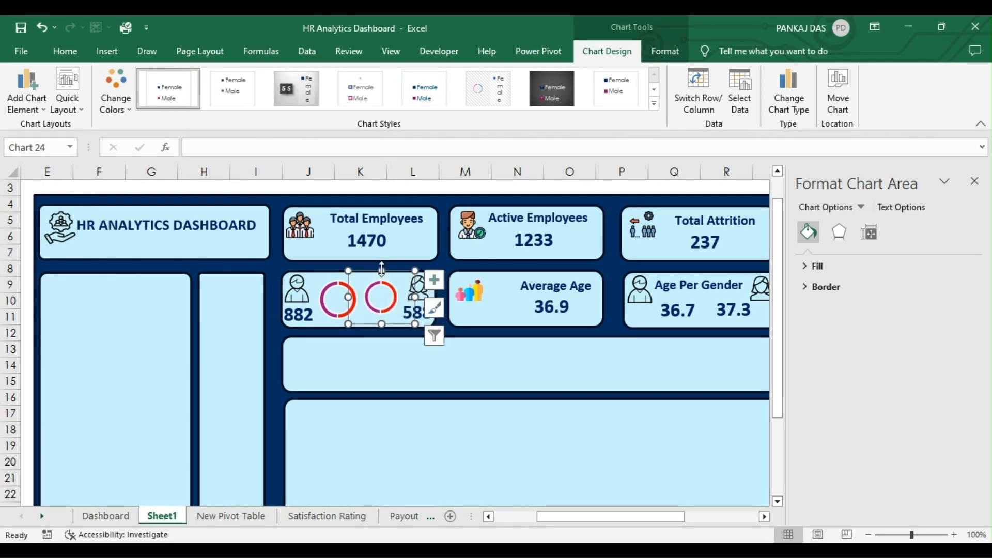
drag(382, 327, 382, 331)
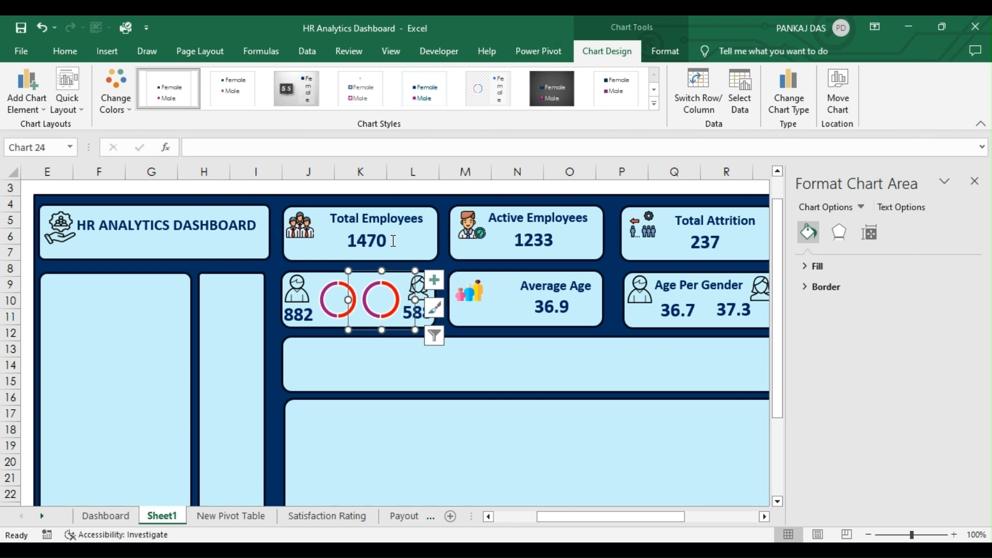
click(328, 275)
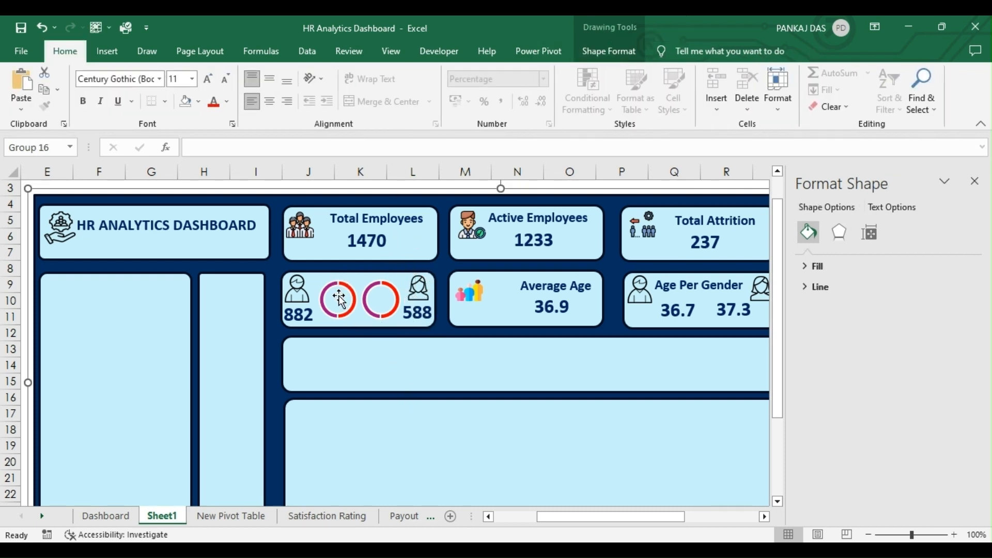
click(340, 299)
click(436, 345)
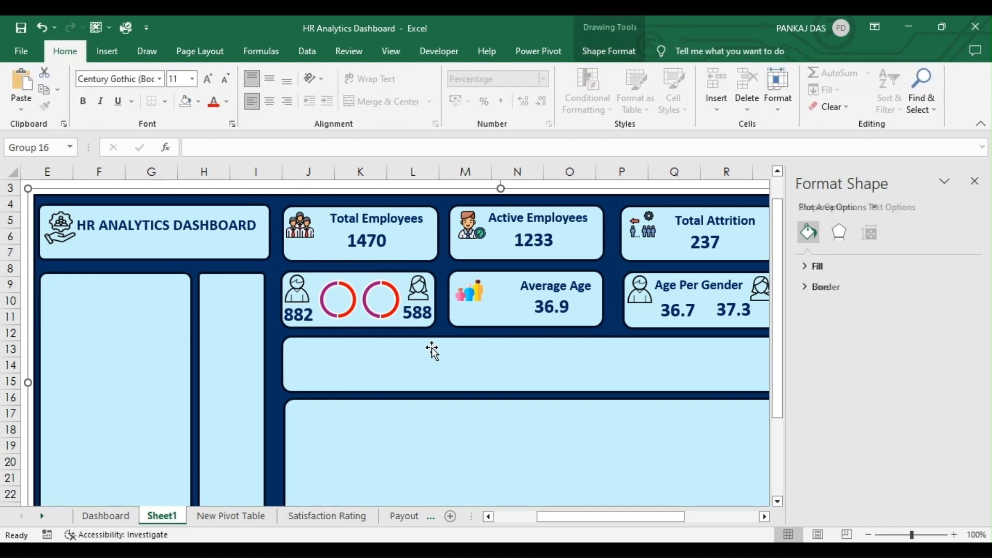
Insert a small text box in the centre of the doughnut chart on the male side.
click(106, 53)
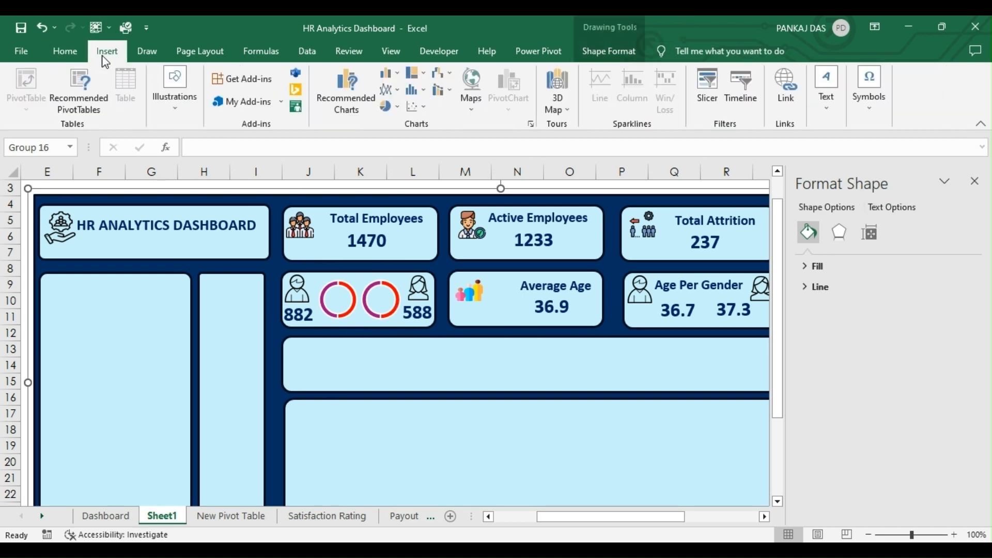
click(826, 108)
click(823, 154)
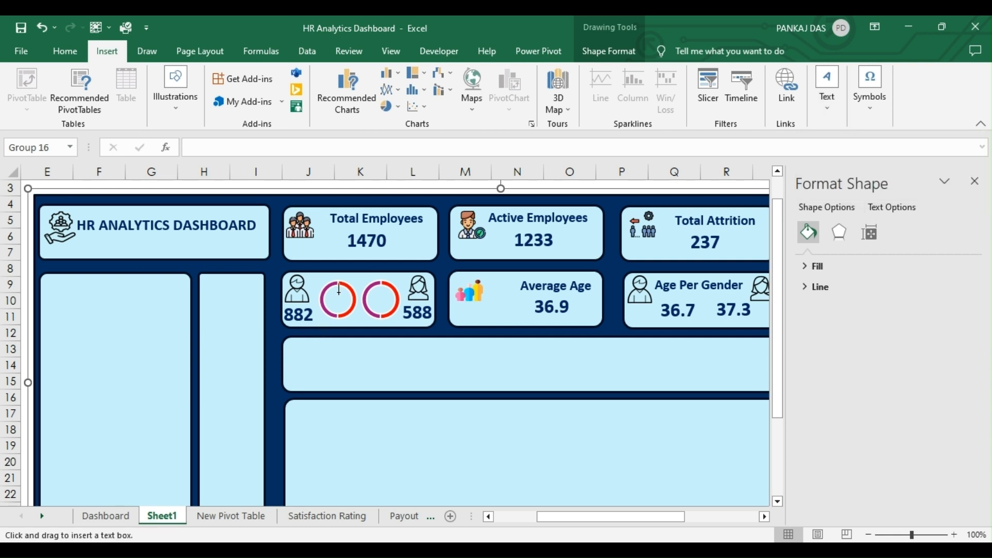
drag(325, 290, 348, 310)
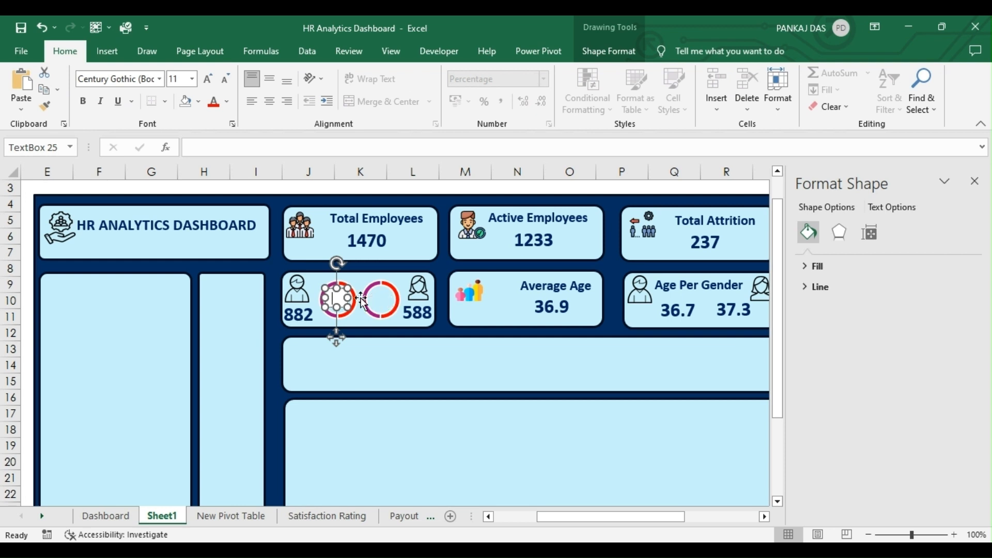
Duplicate the text box into the centre of the doughnut chart on the female side.
click(348, 306)
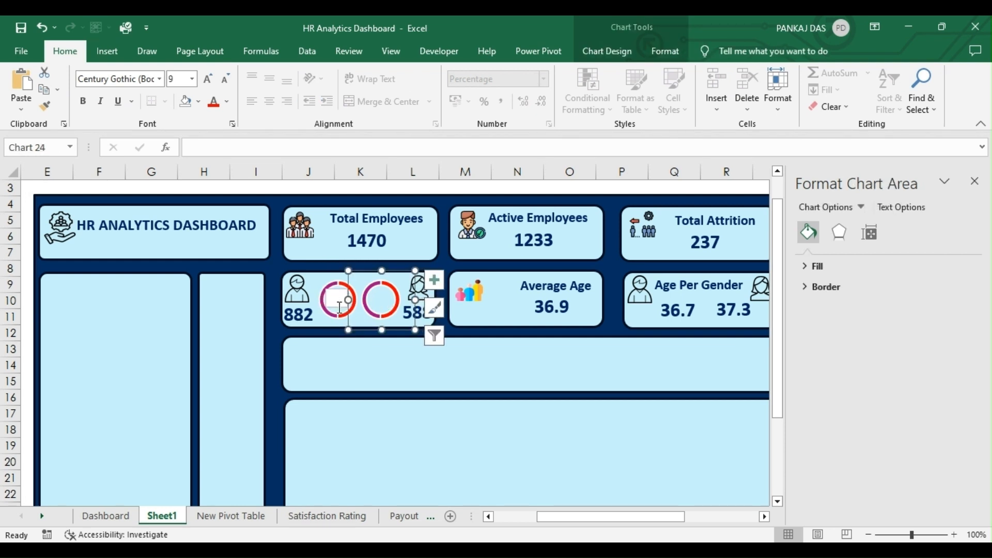
key(ctrl)
key(ctrl)
key(Escape)
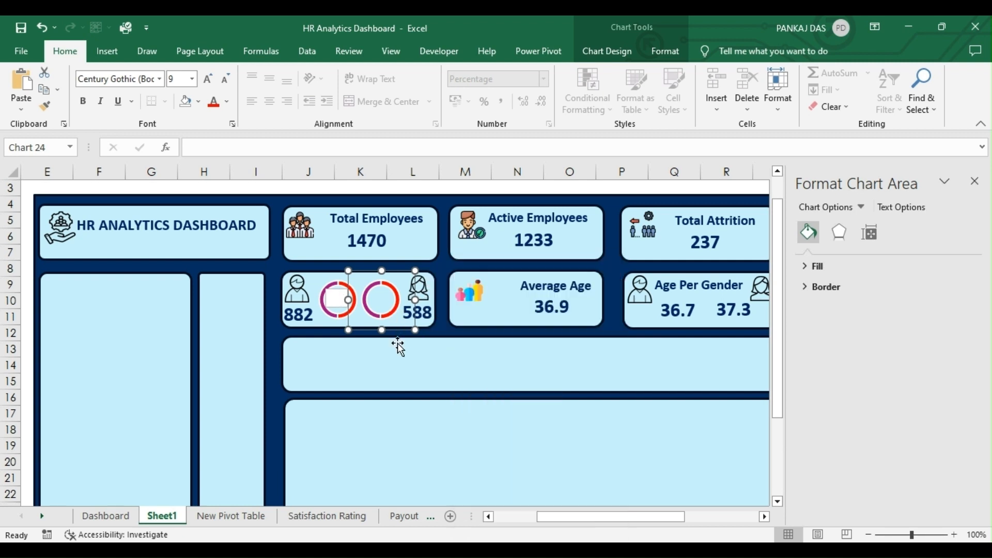
click(331, 304)
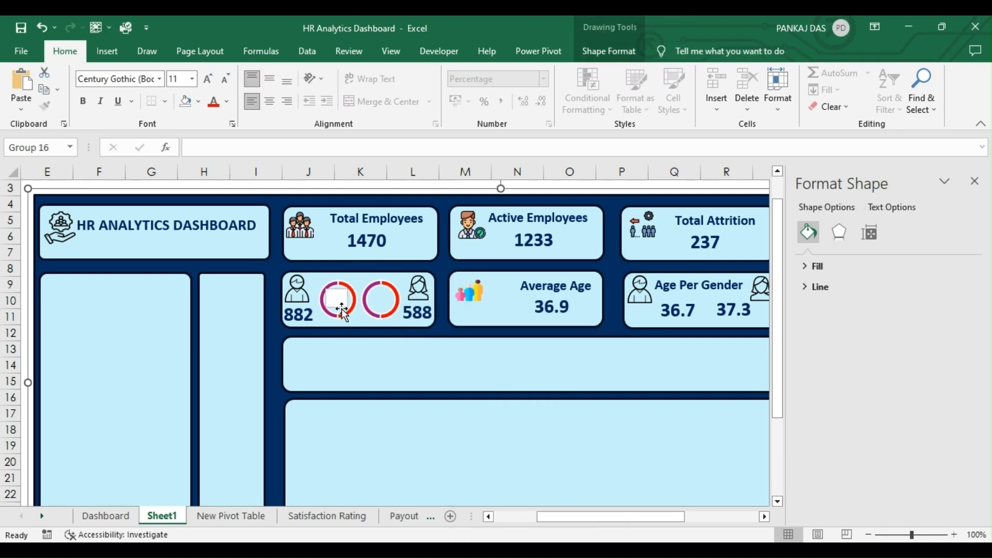
click(342, 309)
Link the male-side doughnut's text box to cell C17 of New Pivot Table and widen it to fit the percentage.
text(=)
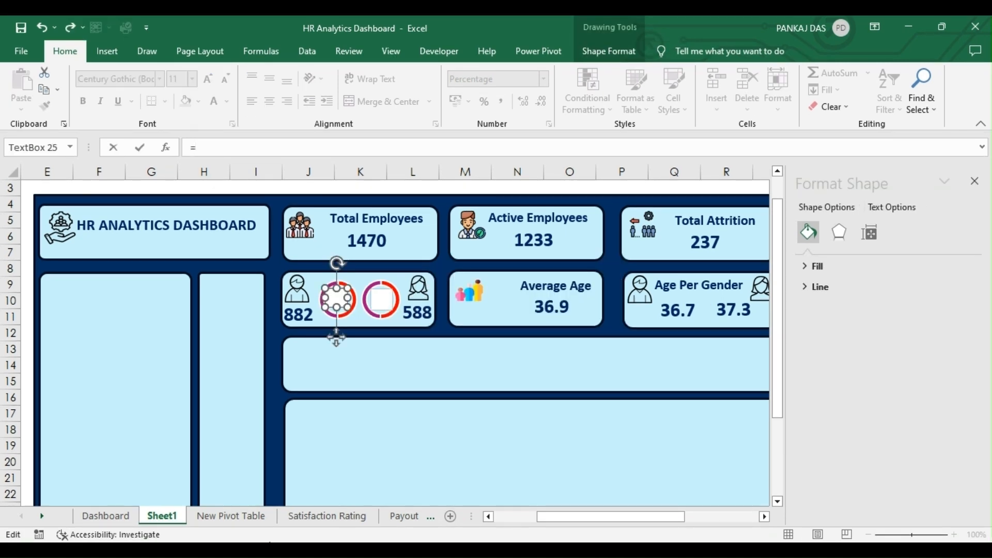
click(230, 516)
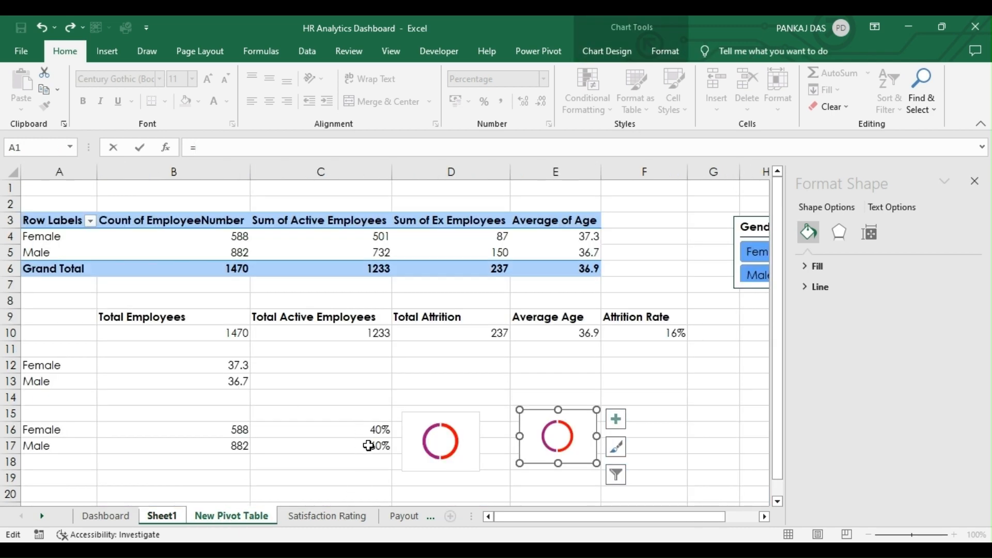
click(368, 445)
key(Return)
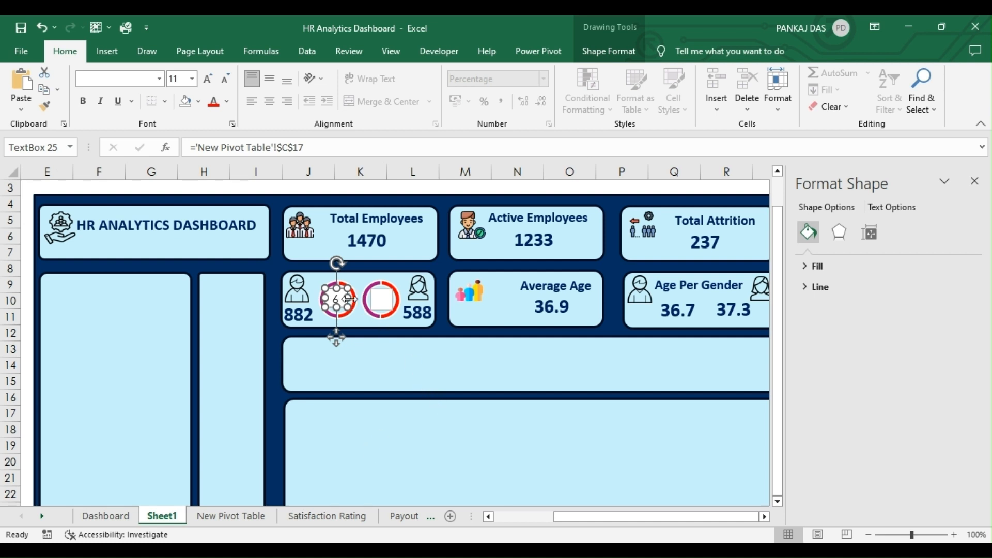
drag(349, 299, 326, 309)
Link the female-side doughnut's text box to cell C16 of New Pivot Table and widen it to fit the percentage.
click(383, 298)
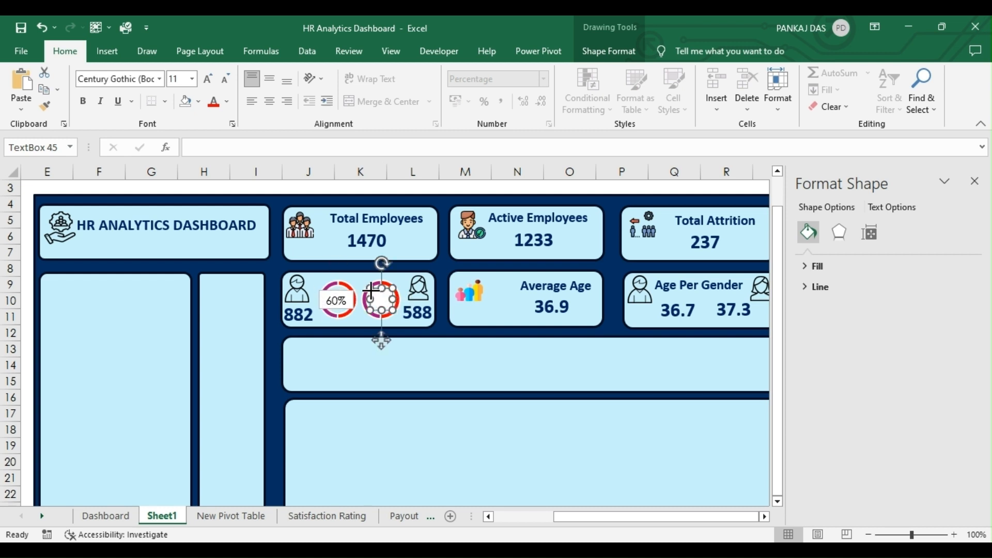
click(108, 52)
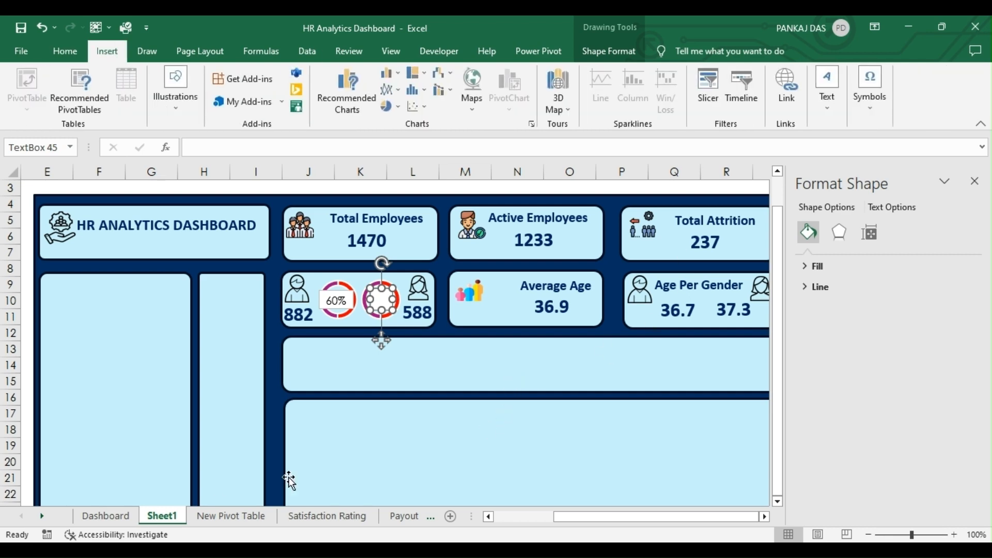
click(225, 517)
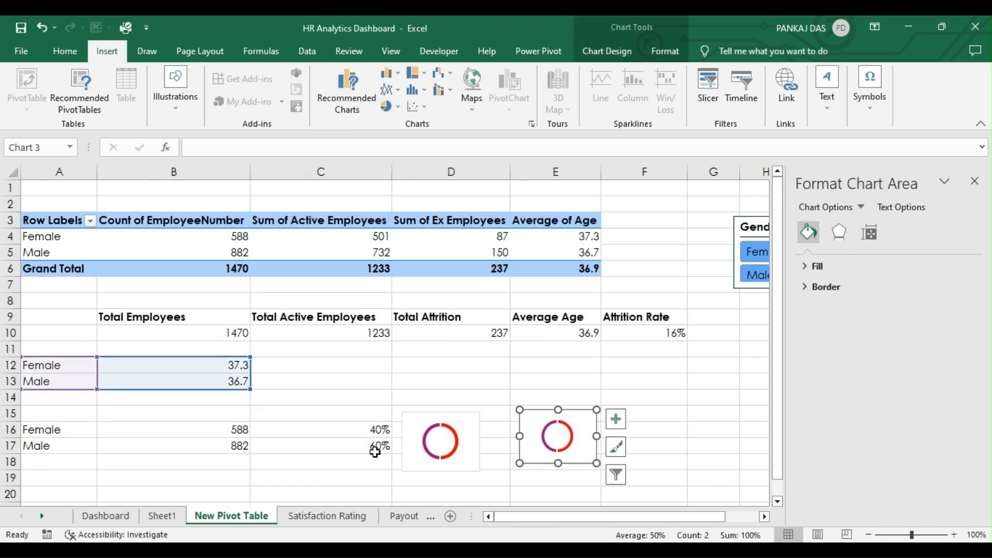
click(376, 429)
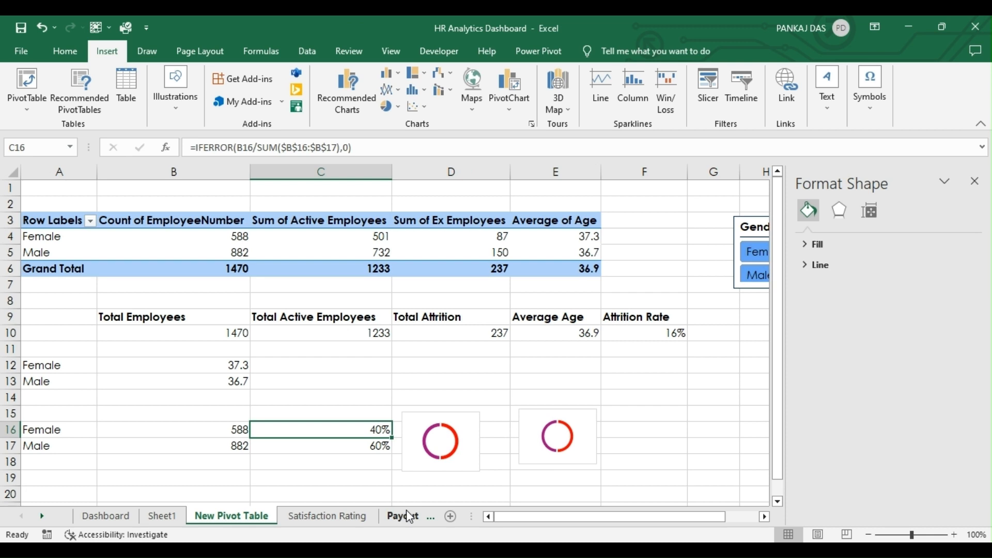
key(Down)
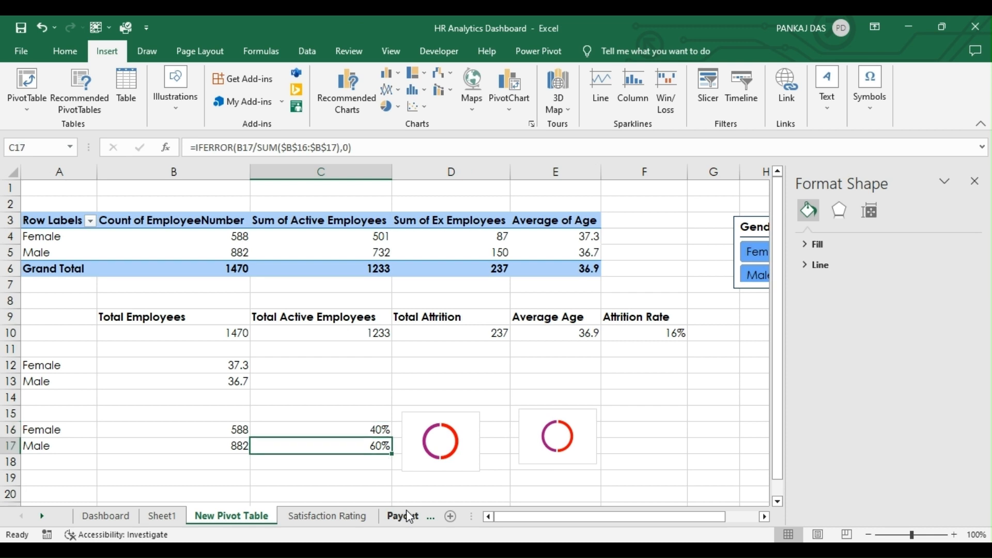
click(174, 519)
click(207, 149)
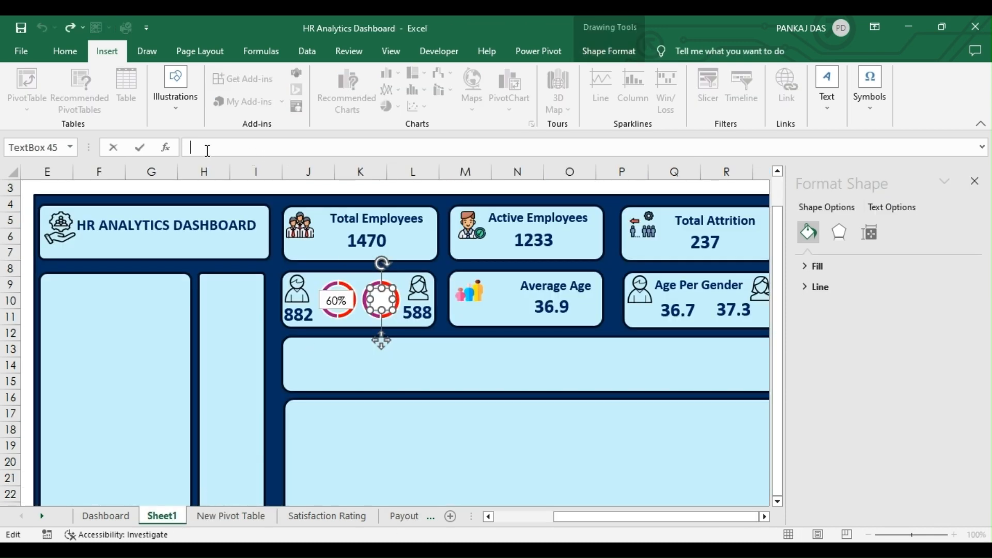
click(227, 520)
click(376, 430)
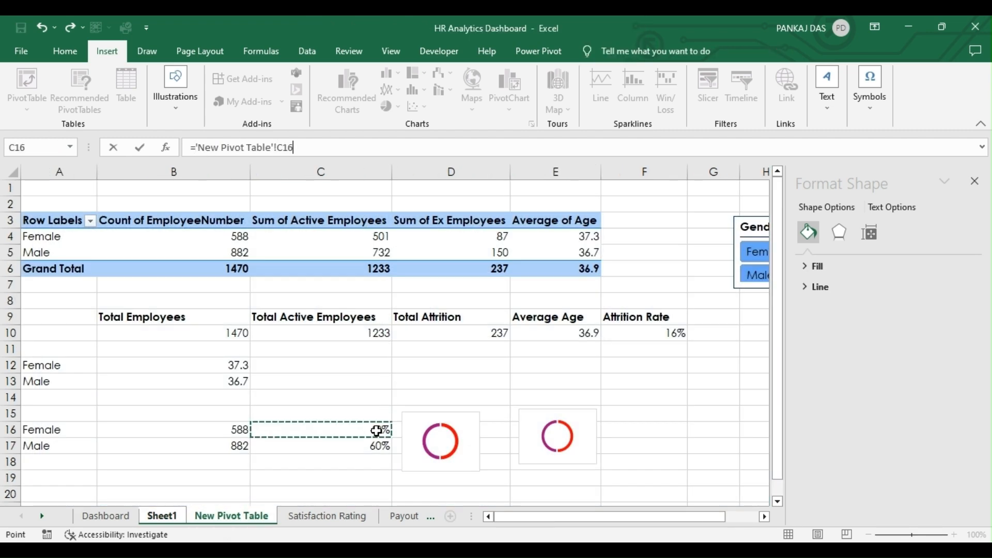
key(Return)
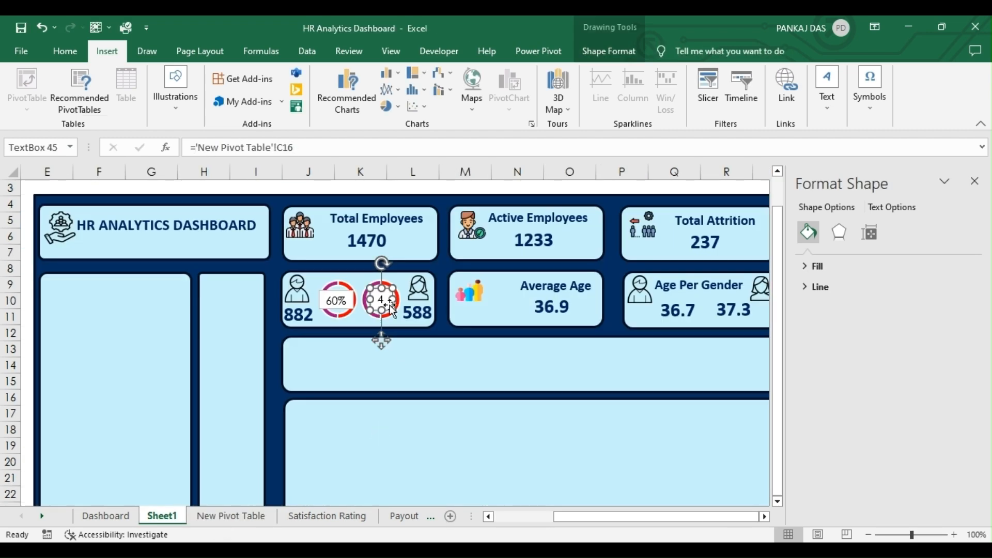
mouse_move(393, 309)
mouse_down()
mouse_move(365, 294)
mouse_move(404, 302)
mouse_up()
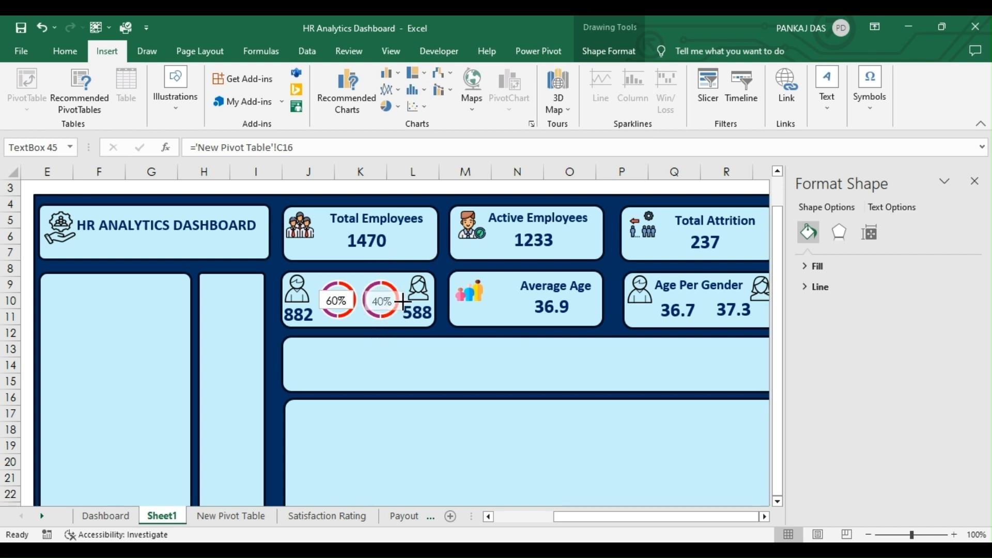
Set both gender percentage labels in the doughnuts to font size 12 and widen their text boxes to fit the percentages.
click(335, 299)
shift+click(385, 296)
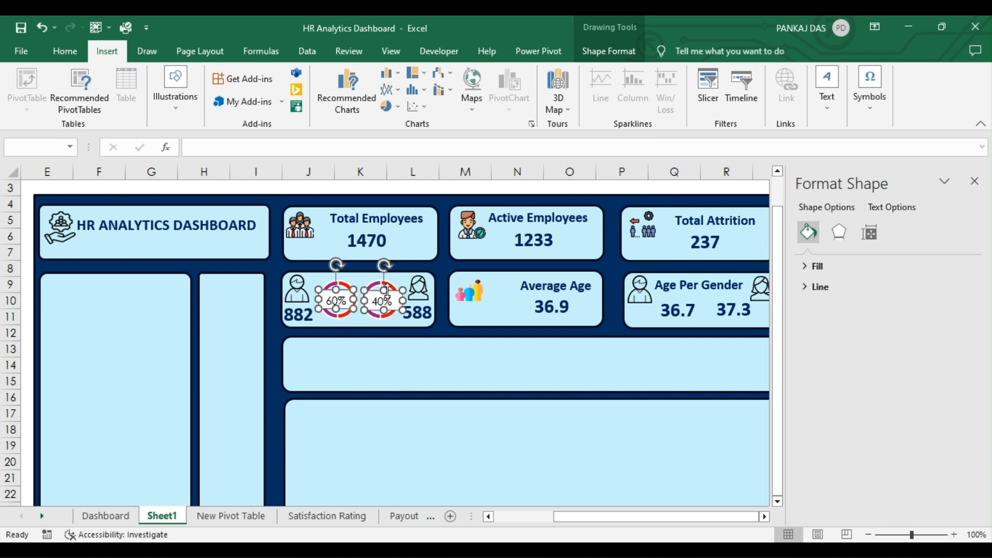
click(66, 51)
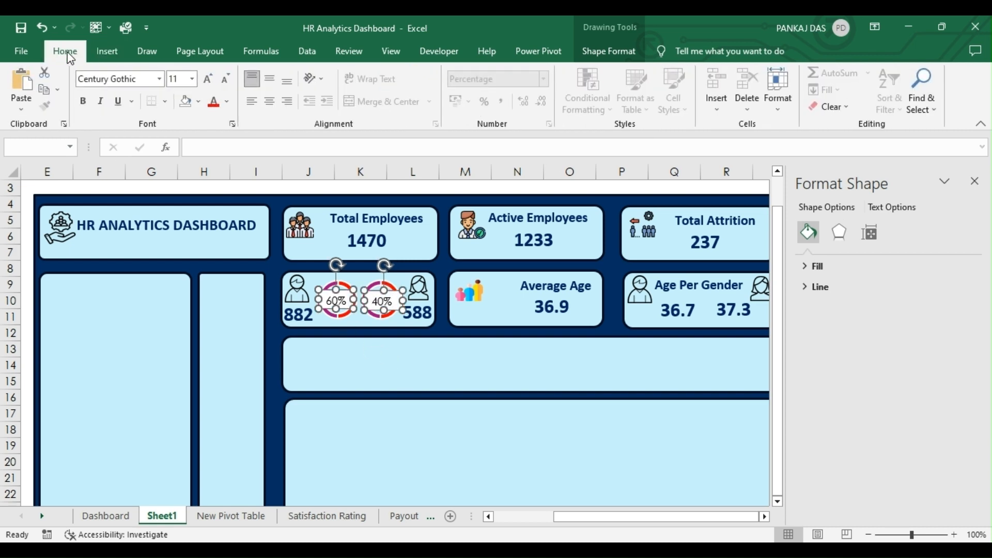
click(192, 78)
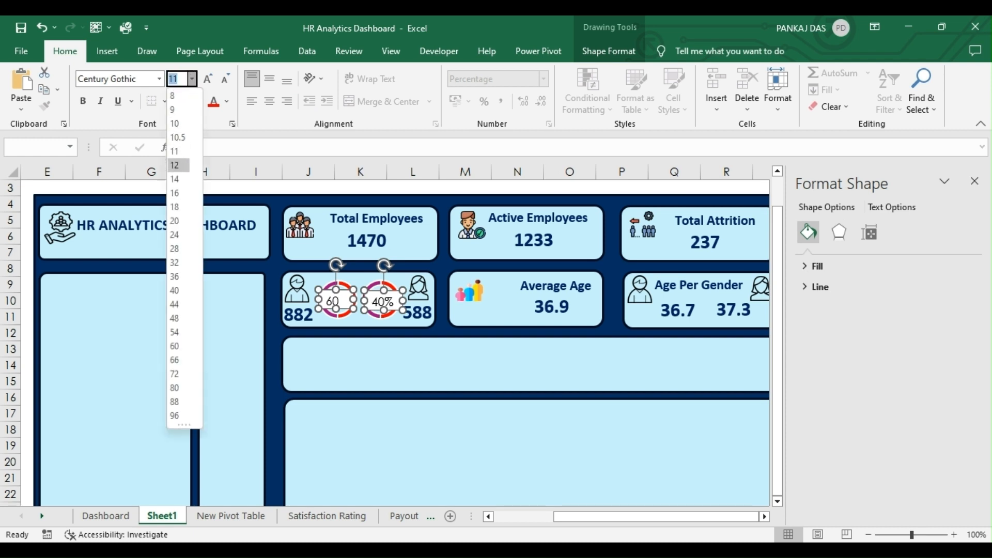
click(178, 165)
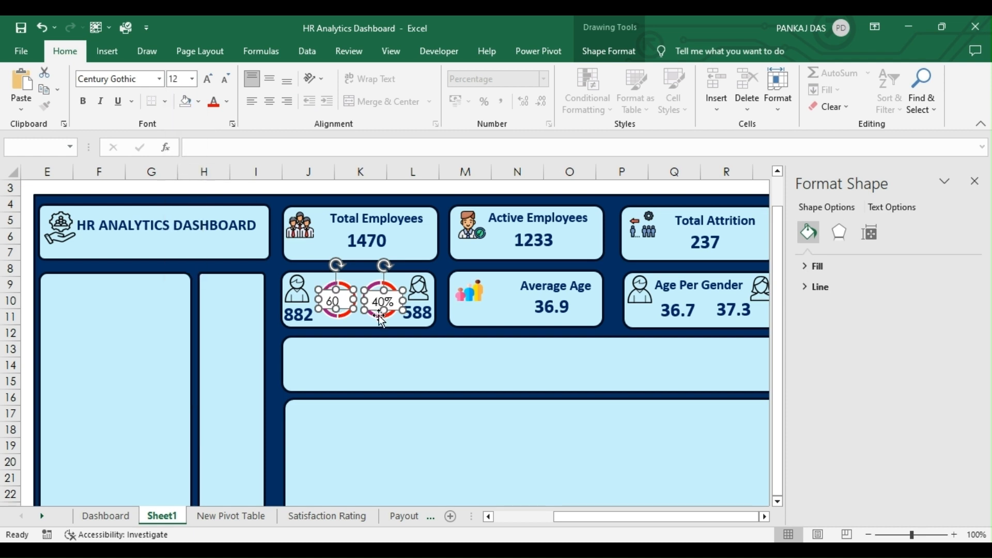
click(354, 298)
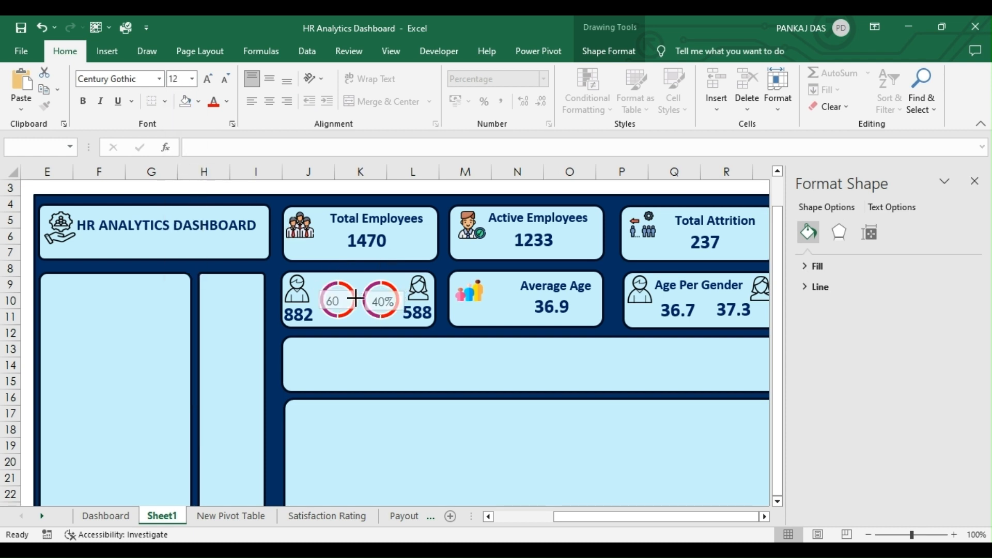
click(360, 299)
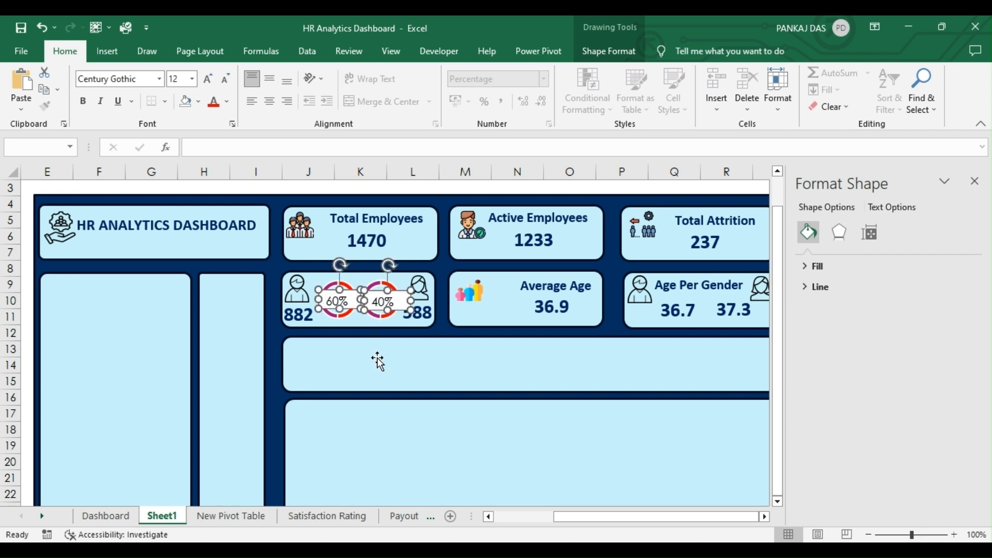
Make both gender percentage labels bold and colour their text dark blue.
click(227, 101)
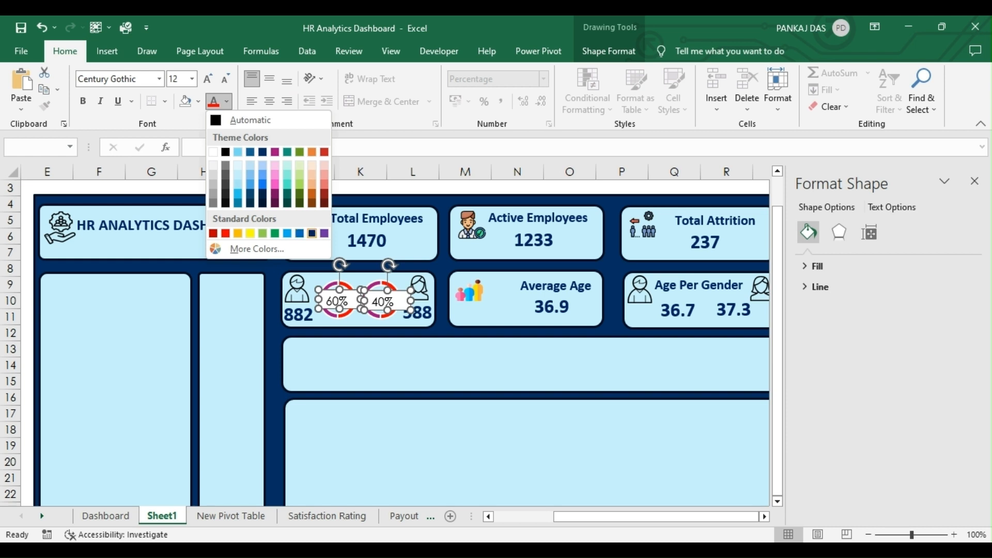
click(312, 233)
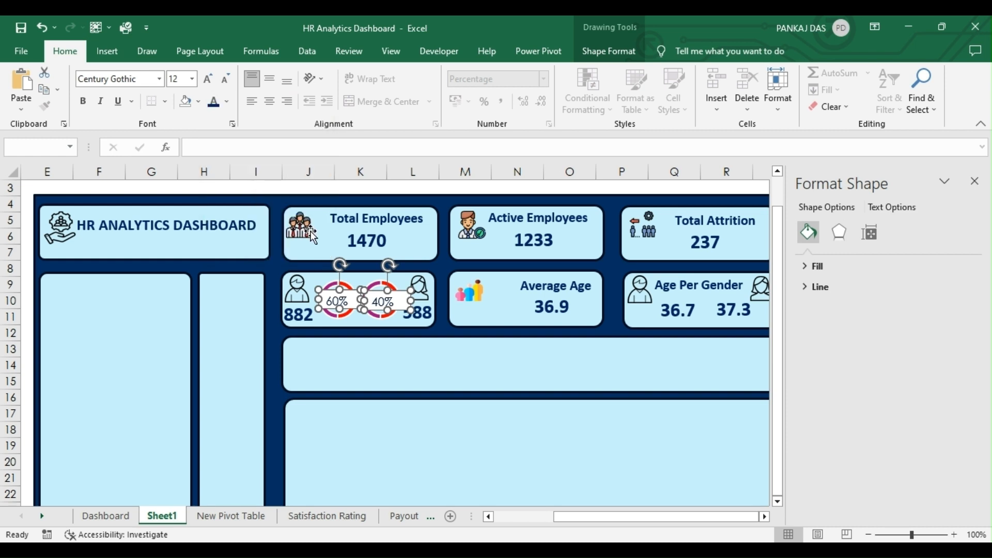
click(84, 101)
click(388, 338)
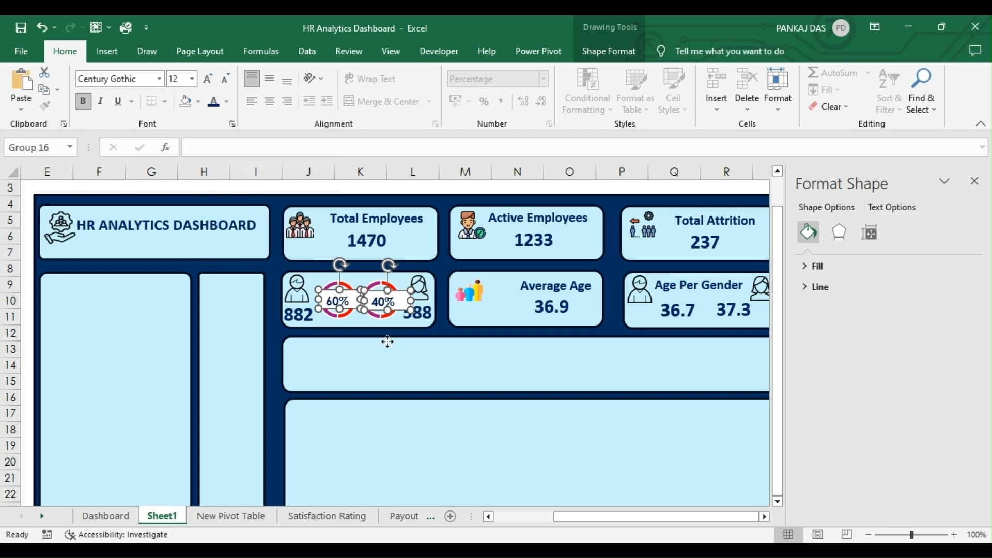
Remove the shape fill and outline from both gender percentage text boxes.
click(344, 302)
shift+click(399, 302)
click(610, 51)
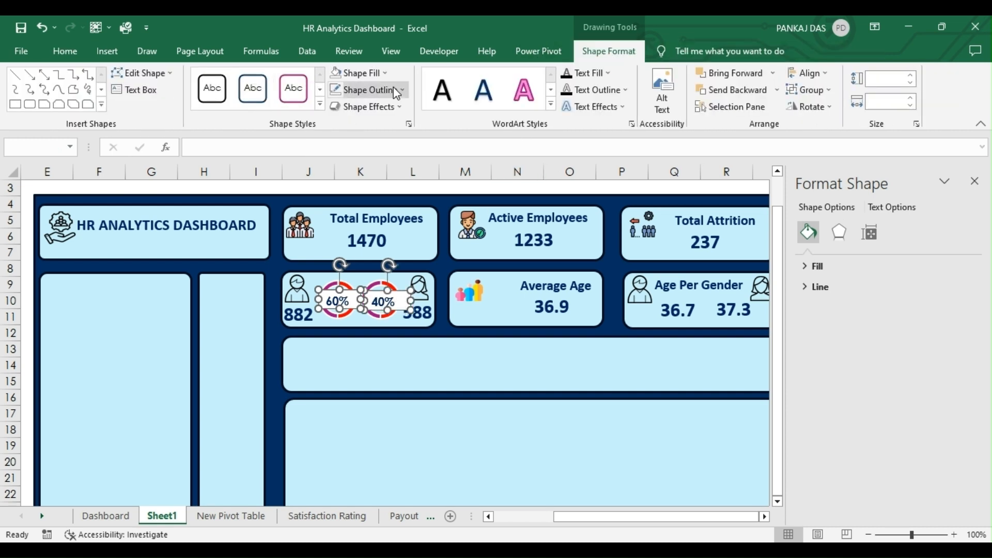
click(385, 74)
click(364, 220)
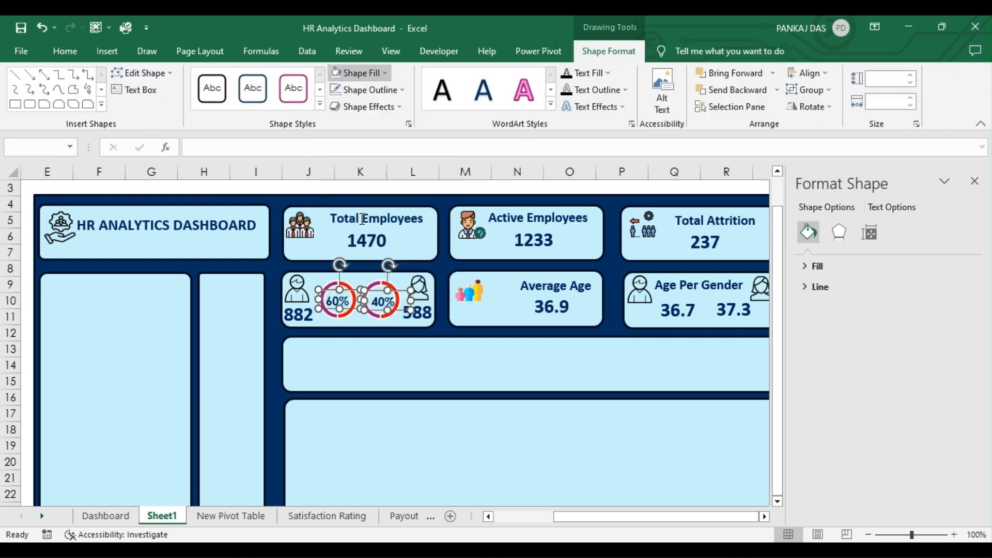
click(368, 90)
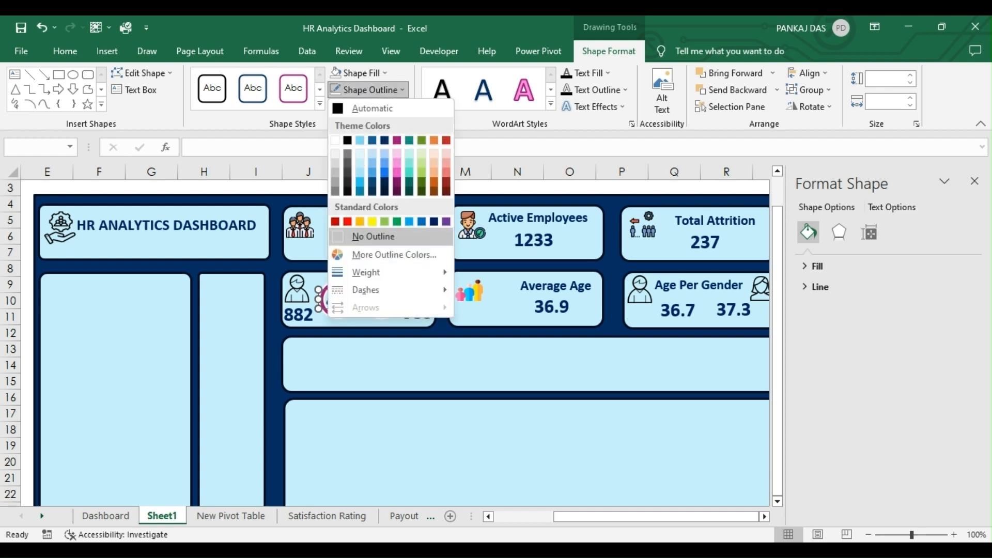
click(367, 236)
click(372, 359)
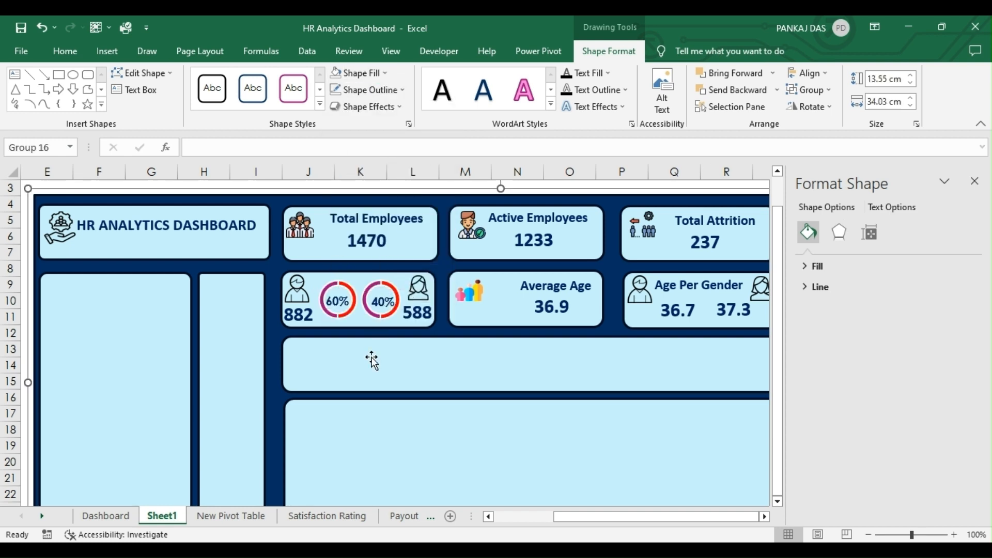
Reposition the female-side and male-side percentage labels so each sits centred inside its doughnut chart.
click(377, 298)
drag(376, 294, 379, 296)
click(336, 292)
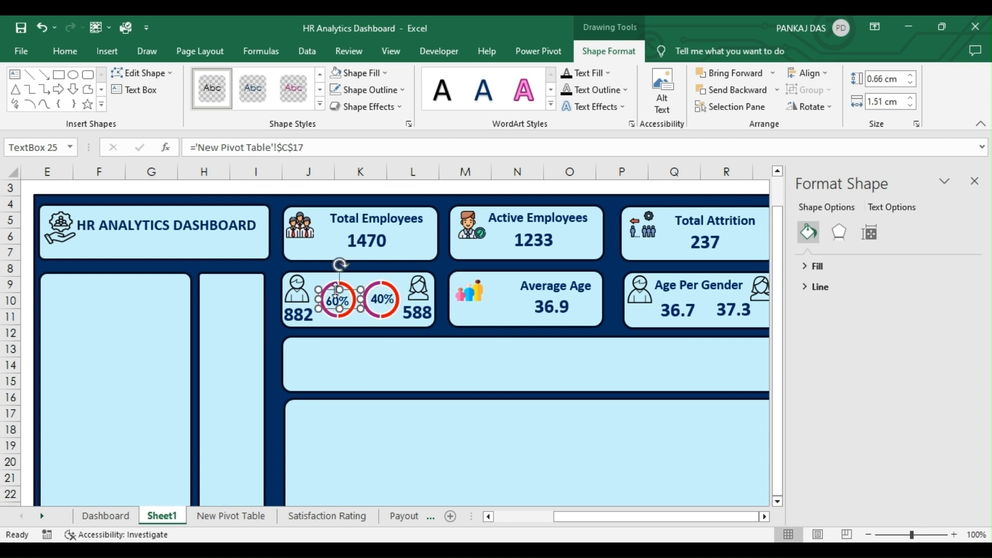
drag(336, 293, 338, 294)
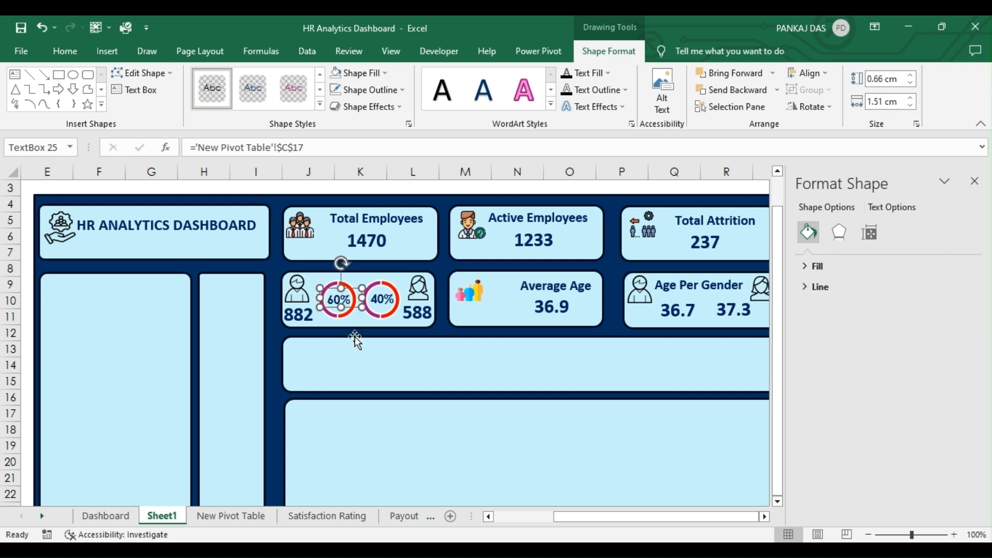
click(364, 373)
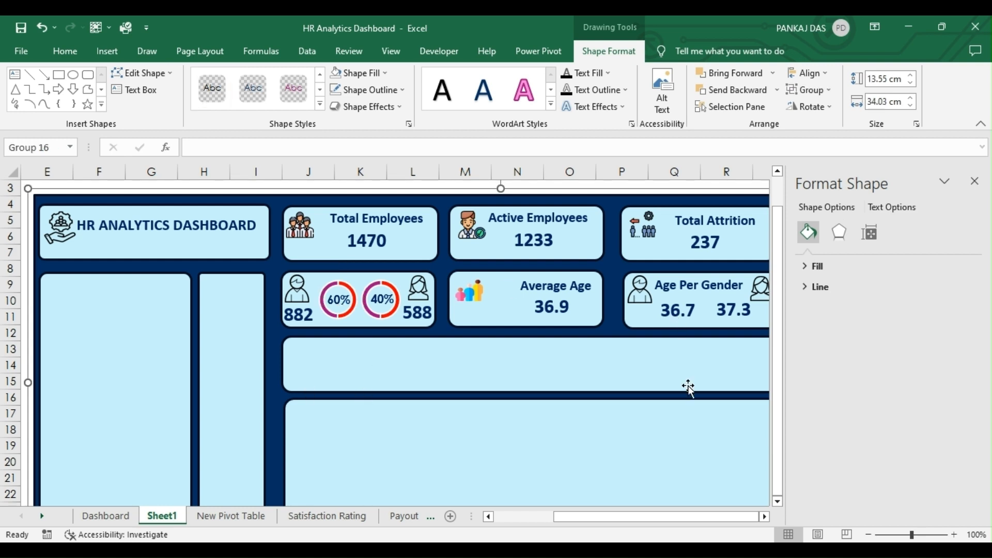
Close the Format Shape pane and save the workbook.
click(974, 181)
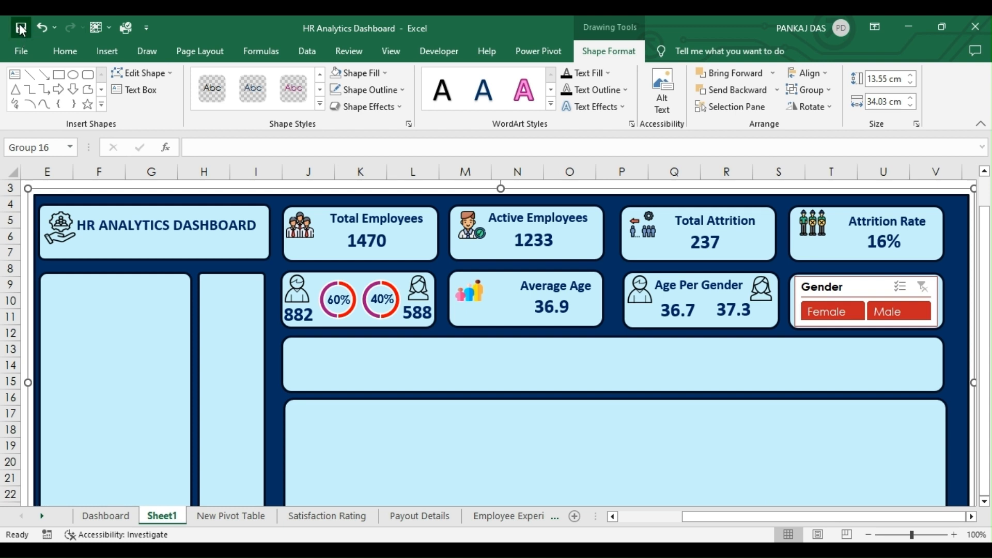
click(21, 27)
Test the employee card by filtering the Gender slicer to Male and to Female, and clear the filter.
click(897, 314)
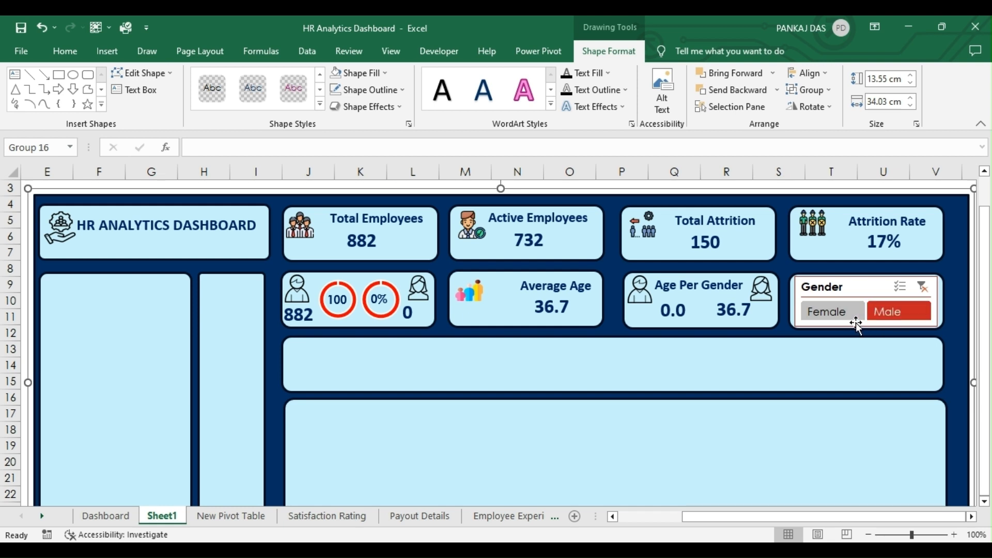
click(837, 320)
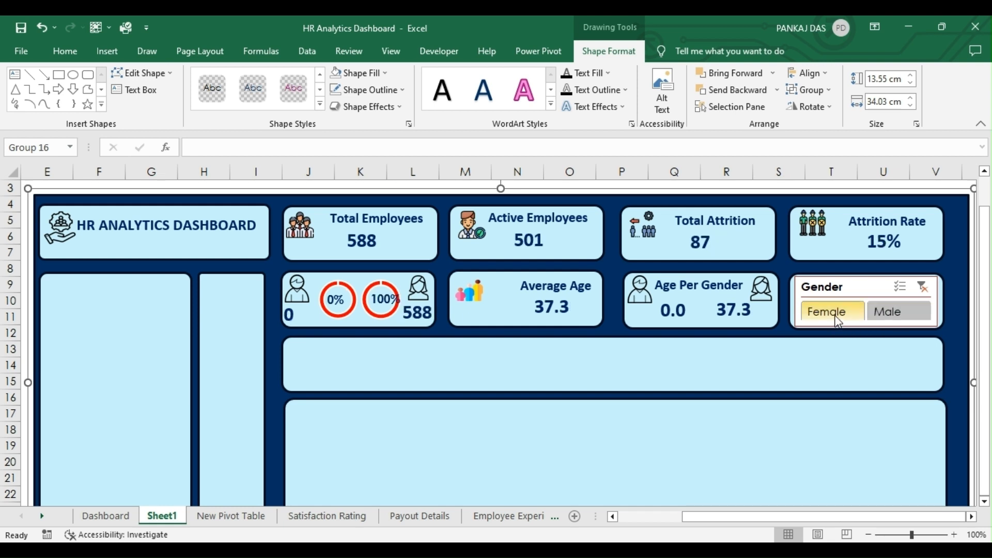
click(923, 289)
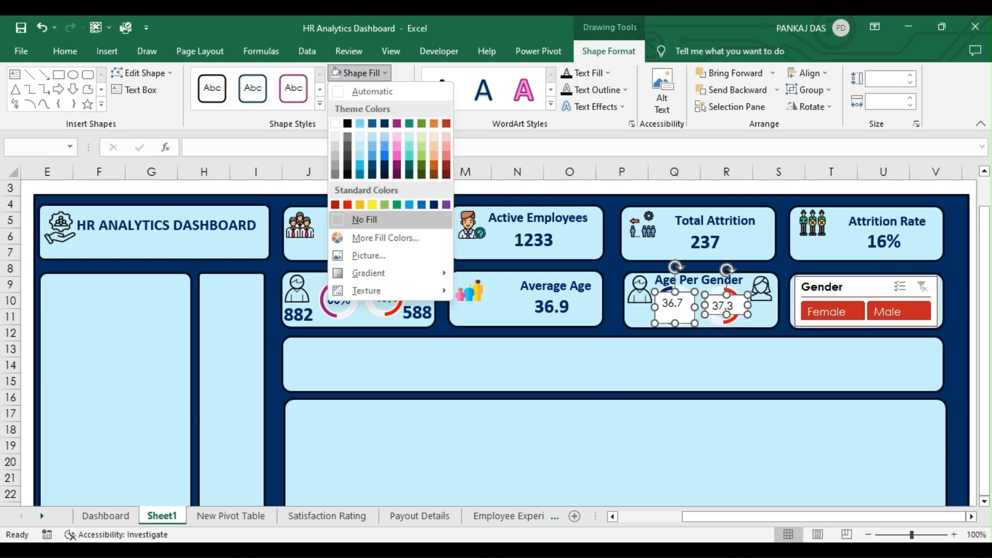
Remove the shape fill and outline from both age text boxes in the Age Per Gender card.
click(362, 219)
click(368, 90)
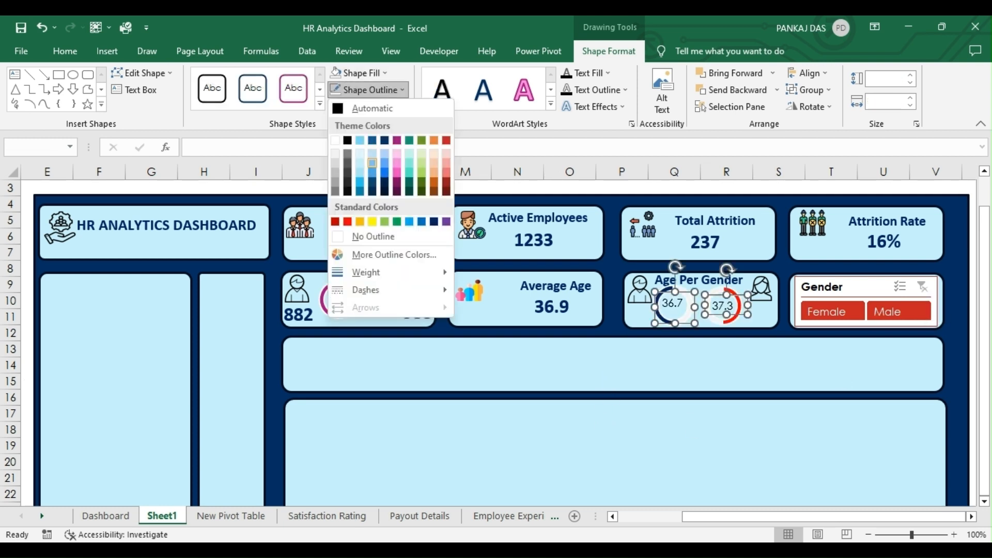
click(373, 237)
click(672, 329)
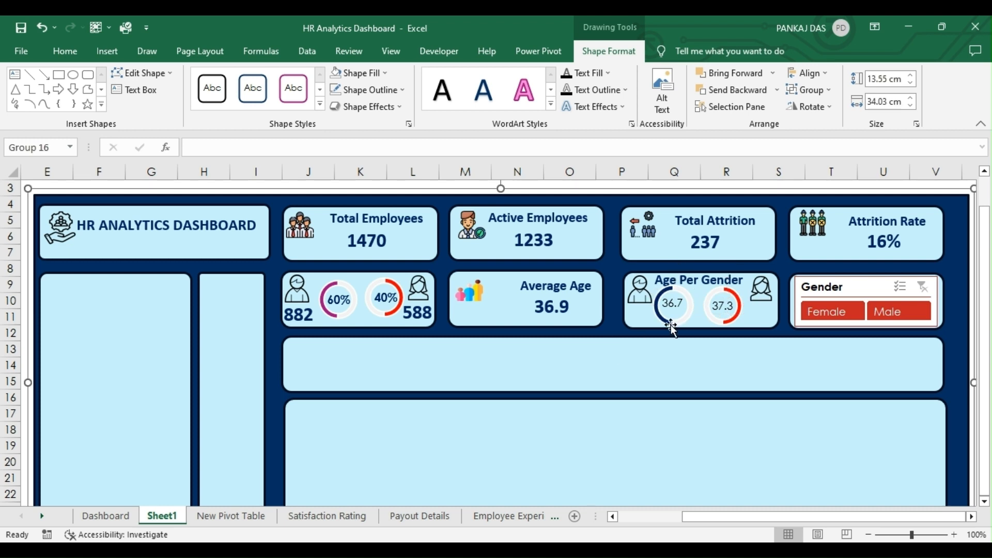
Move the male-side age label slightly down to centre it in its doughnut, level with the female-side label.
click(680, 311)
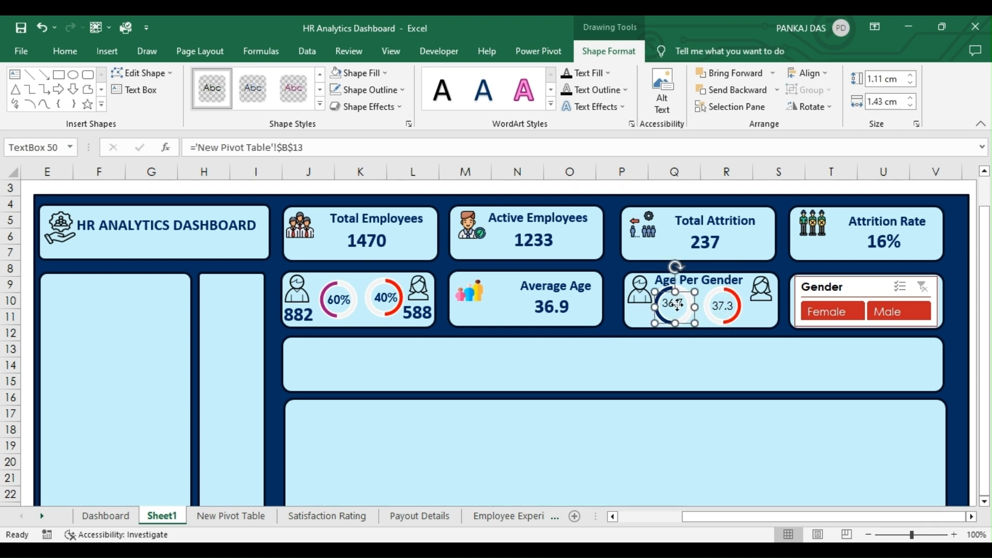
drag(678, 305, 677, 309)
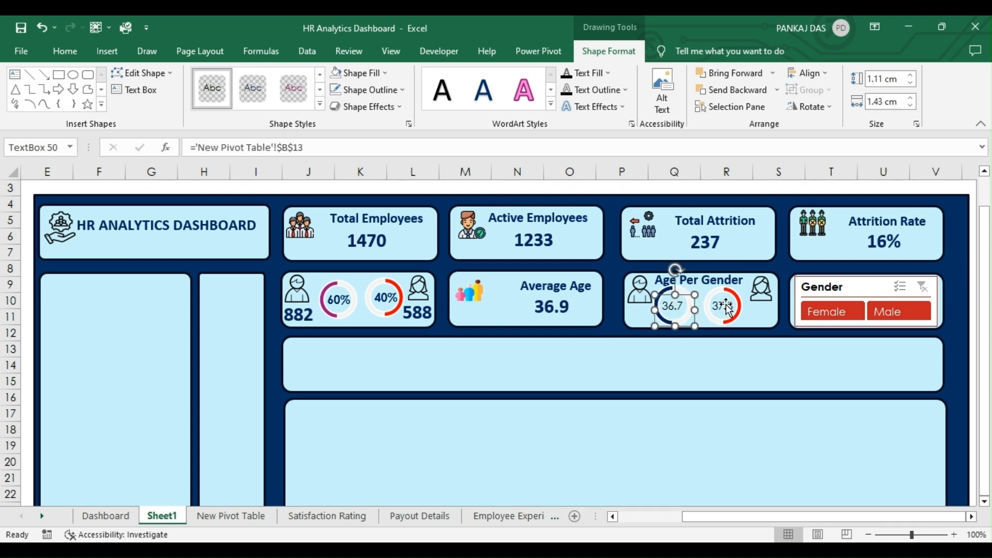
click(728, 309)
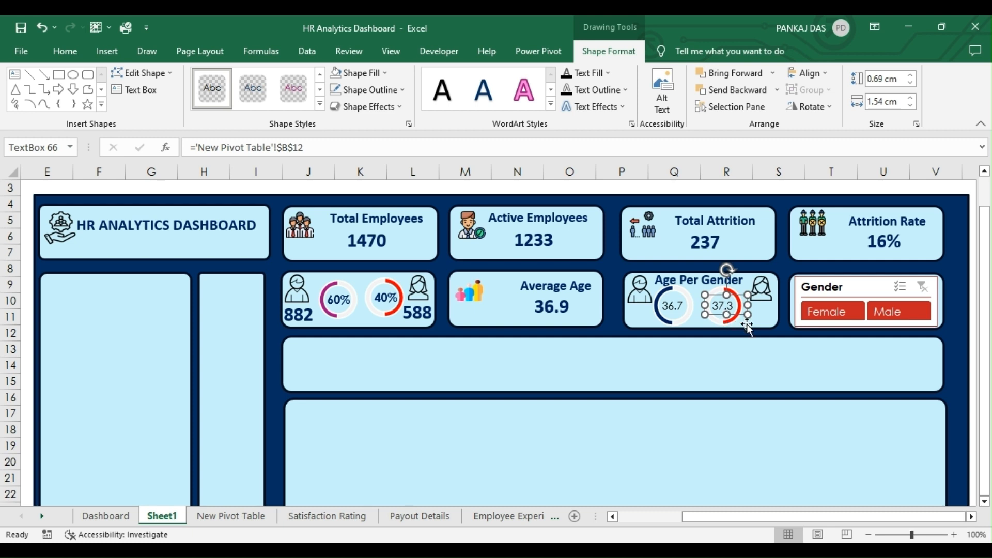
Format both age labels in the Age Per Gender card as bold dark blue text at font size 12.
click(682, 319)
click(674, 311)
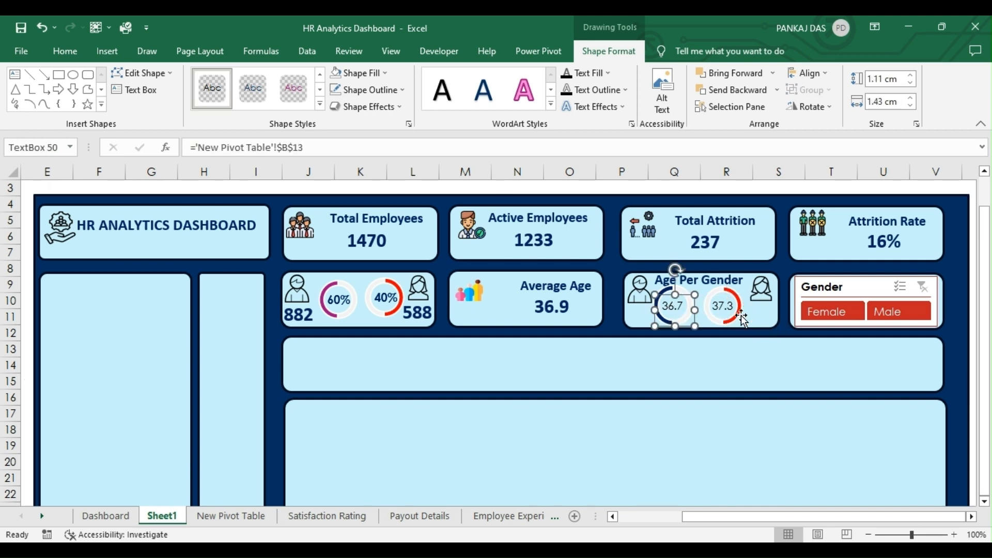
ctrl+click(727, 309)
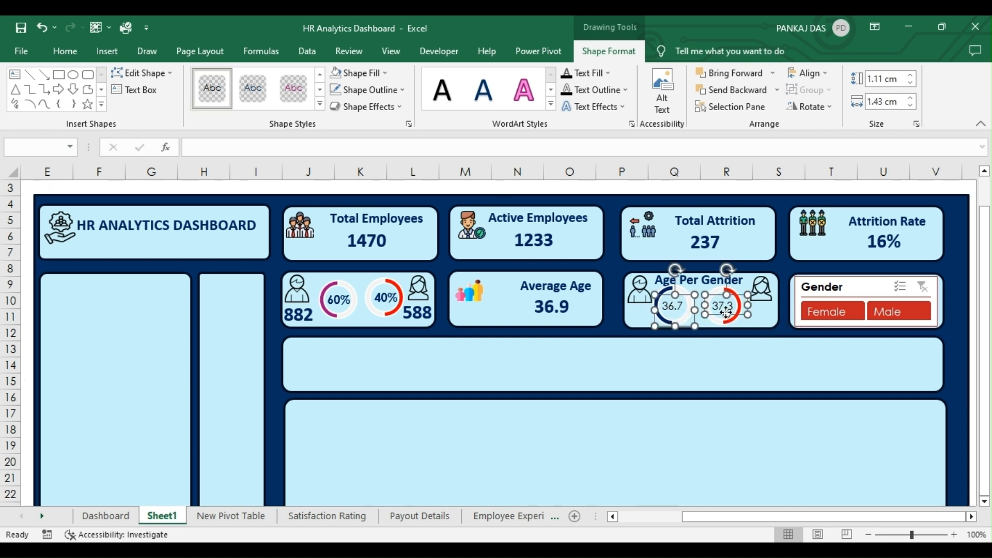
click(52, 45)
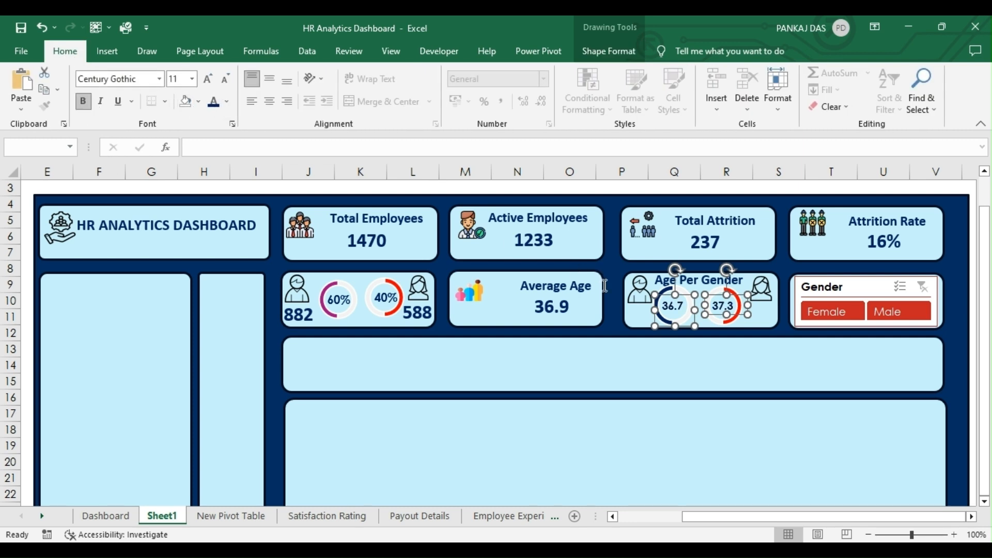
click(193, 78)
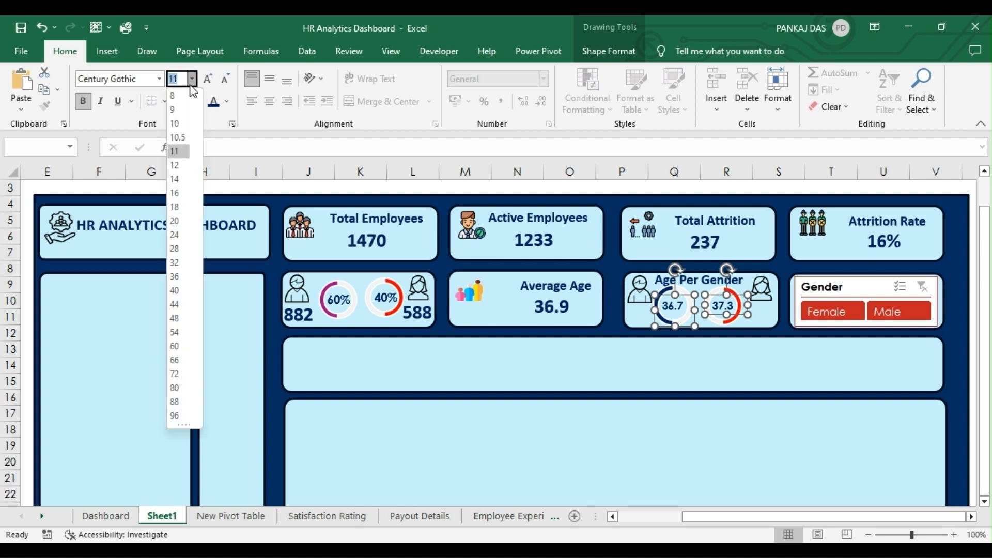
click(179, 165)
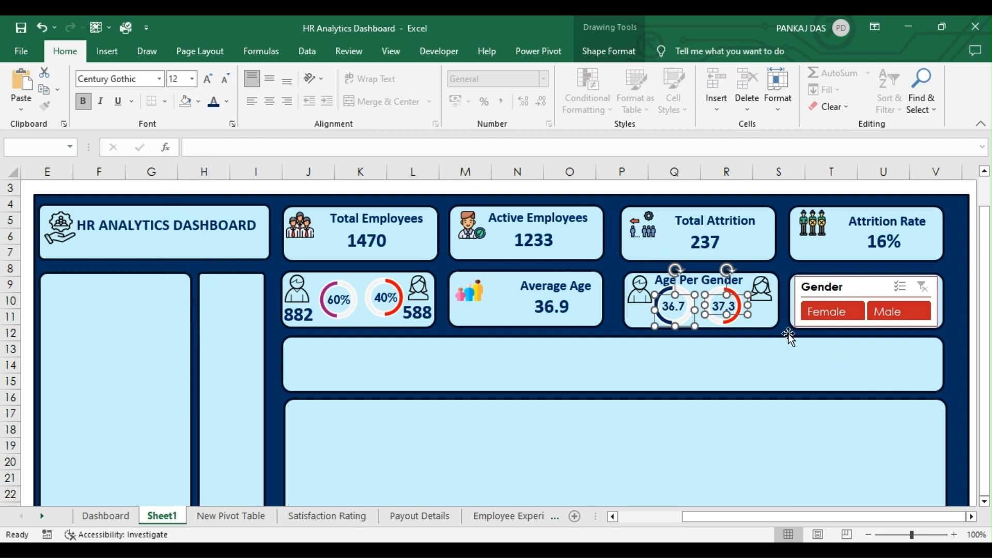
click(775, 317)
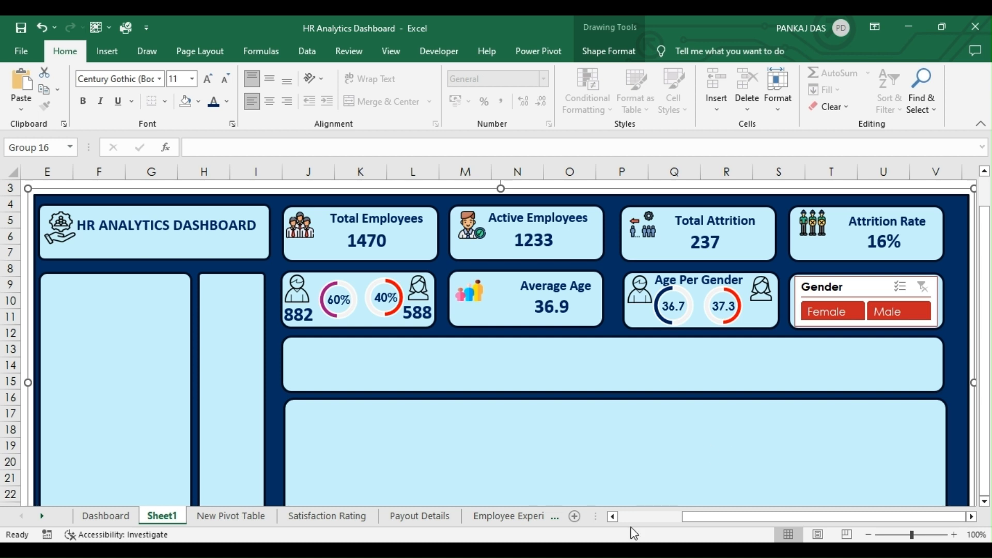
Narrow the Average Age card's background rectangle by pulling in its right edge.
click(541, 302)
key(Escape)
click(551, 294)
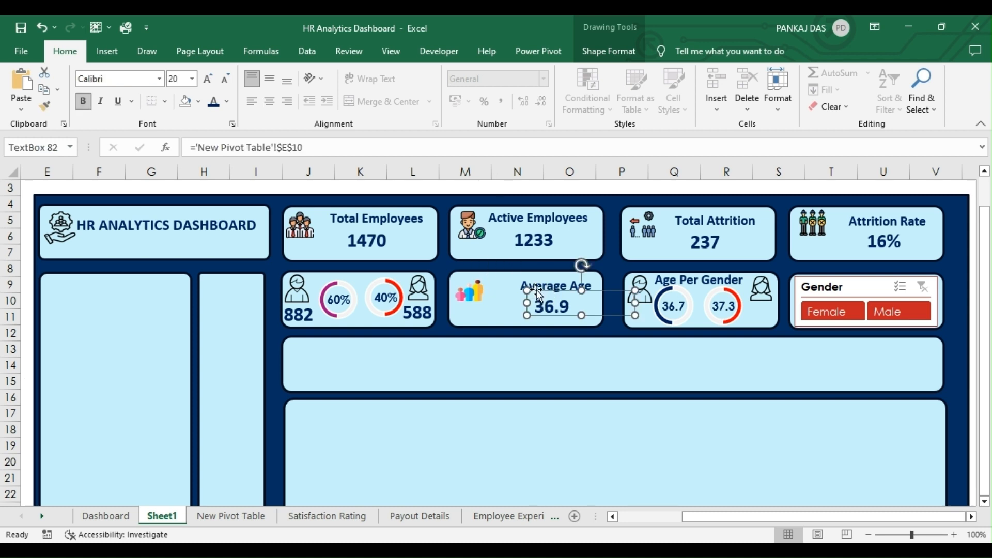
click(536, 287)
click(589, 322)
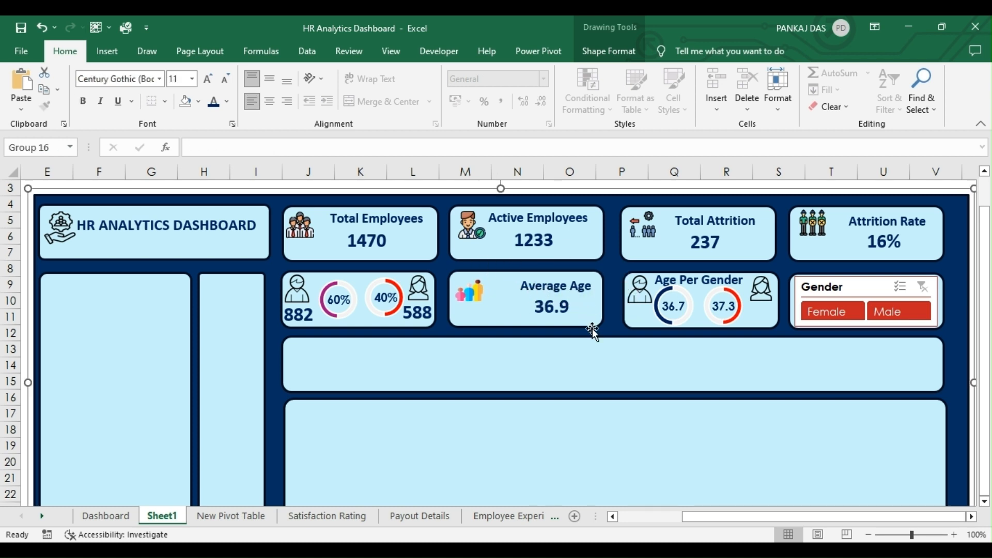
click(592, 325)
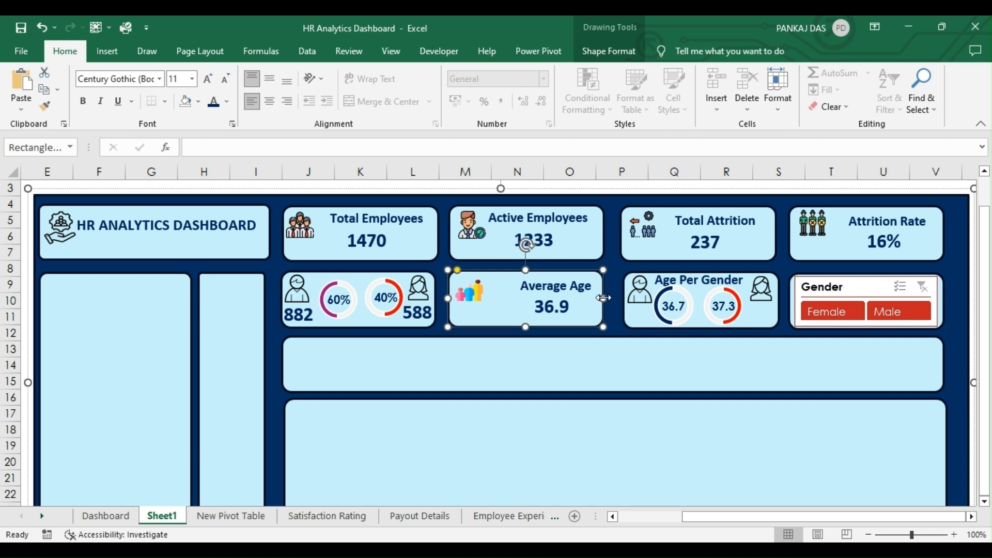
drag(604, 298, 572, 298)
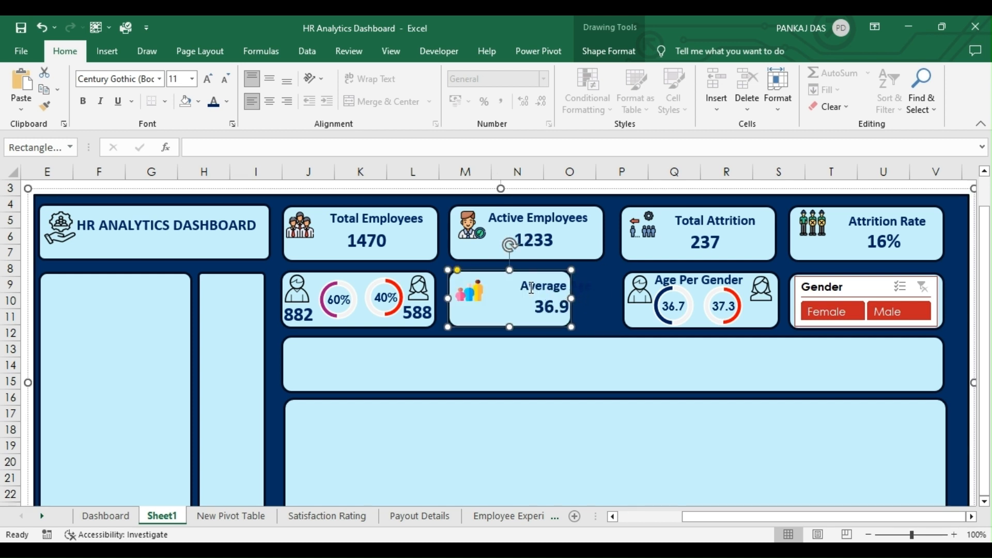
Shift the Average Age title and its linked value text box left so both fit inside the narrowed card.
click(532, 288)
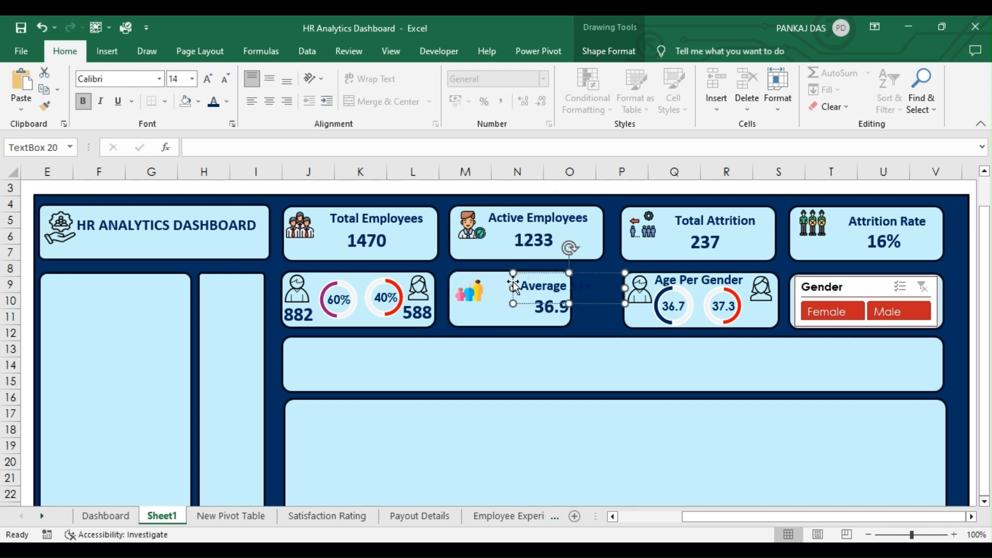
drag(514, 300, 489, 300)
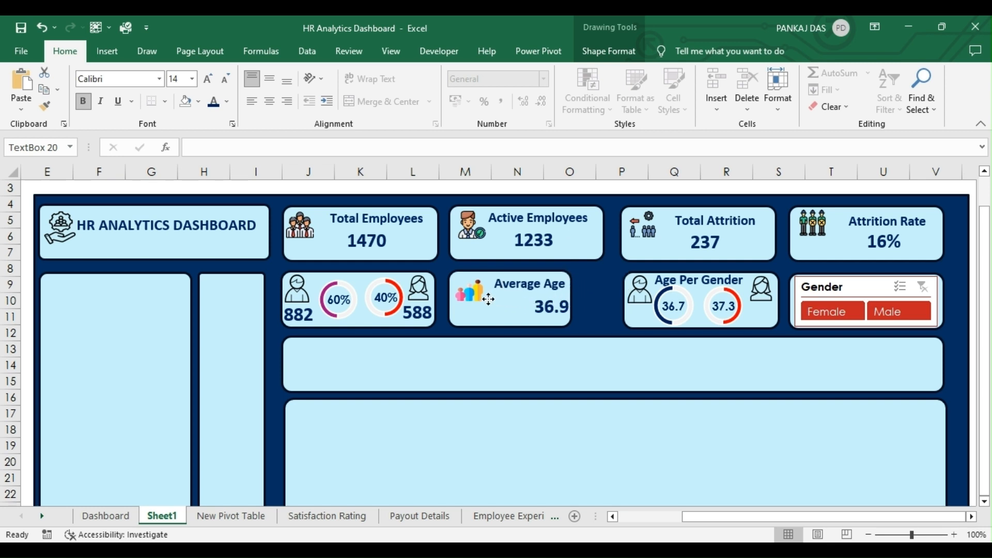
click(539, 303)
drag(535, 298, 509, 299)
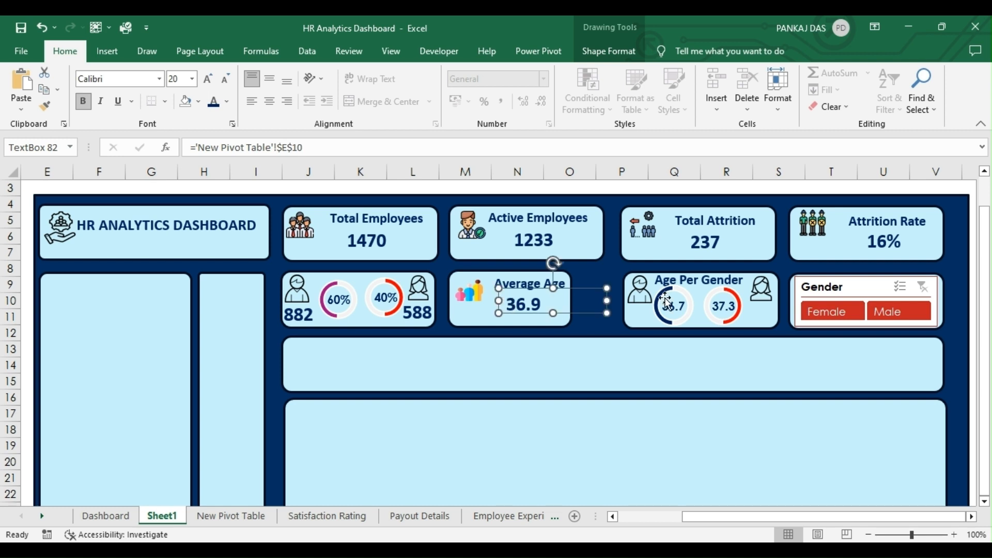
Widen the Age Per Gender card's background rectangle by extending its left edge close to the Average Age card.
click(630, 315)
click(631, 279)
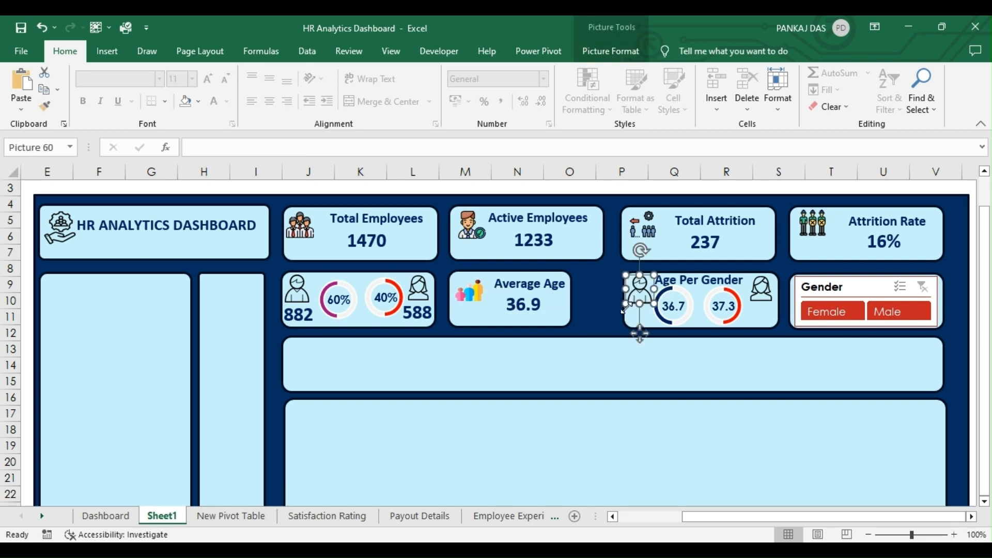
click(625, 315)
click(625, 321)
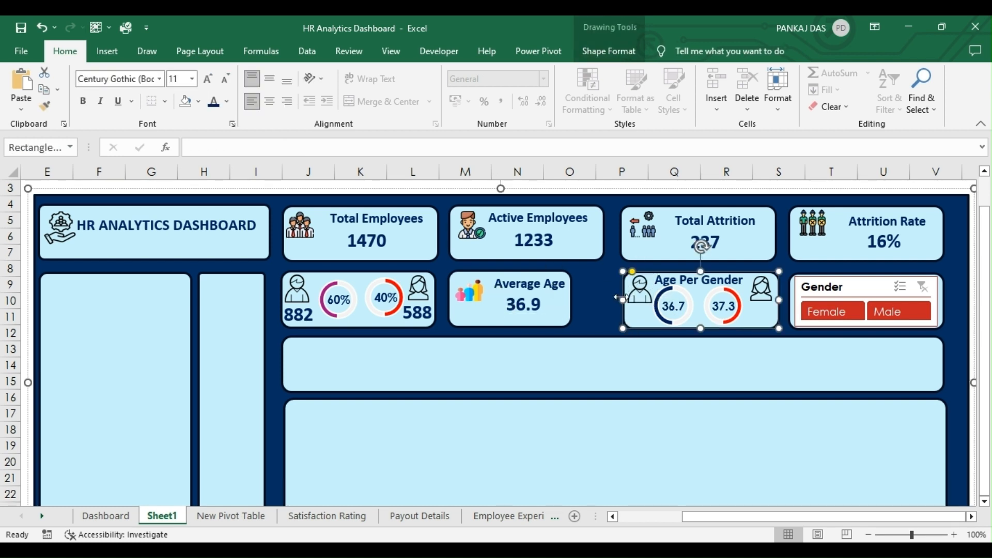
drag(623, 299, 578, 300)
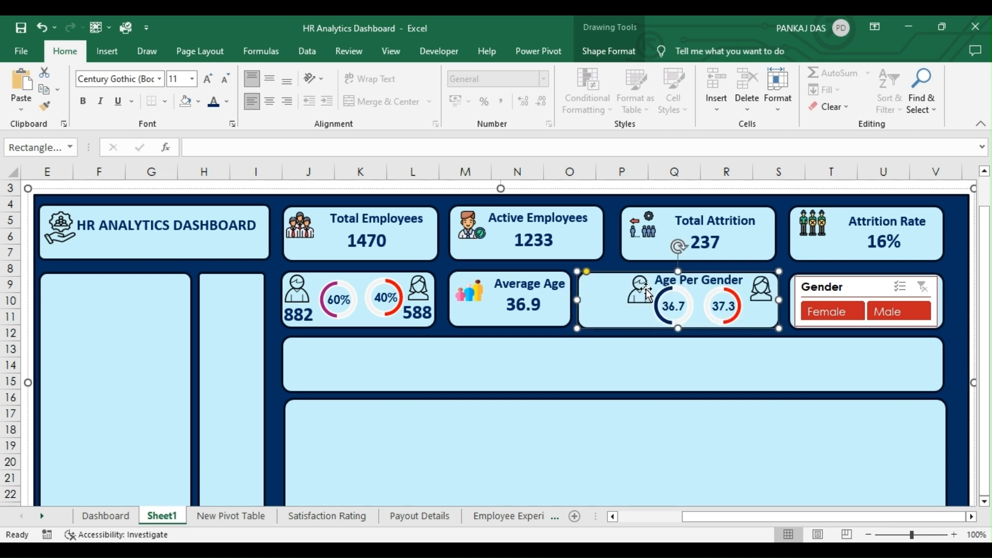
Move the male icon, the dark blue doughnut chart and its age label left within the widened Age Per Gender card.
drag(643, 292, 601, 287)
click(637, 285)
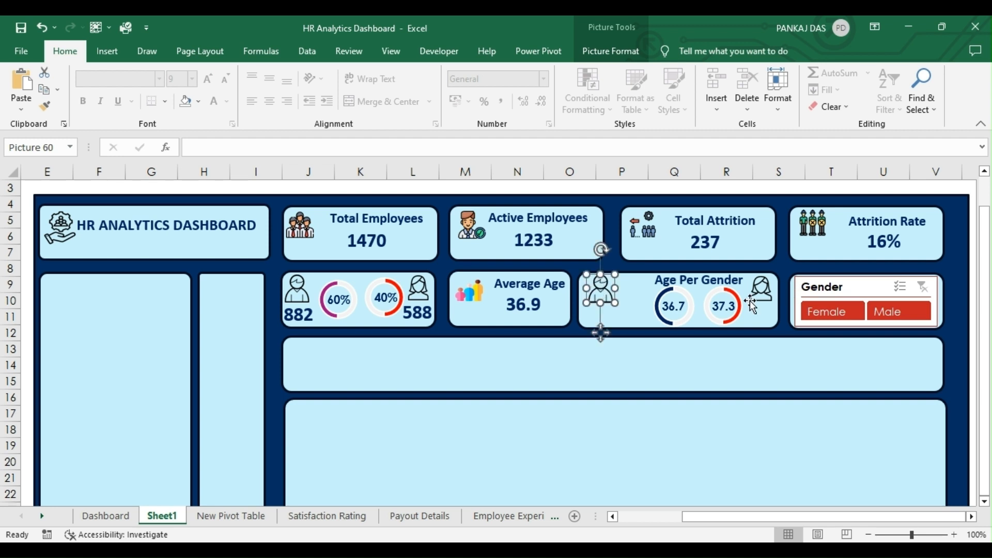
click(676, 308)
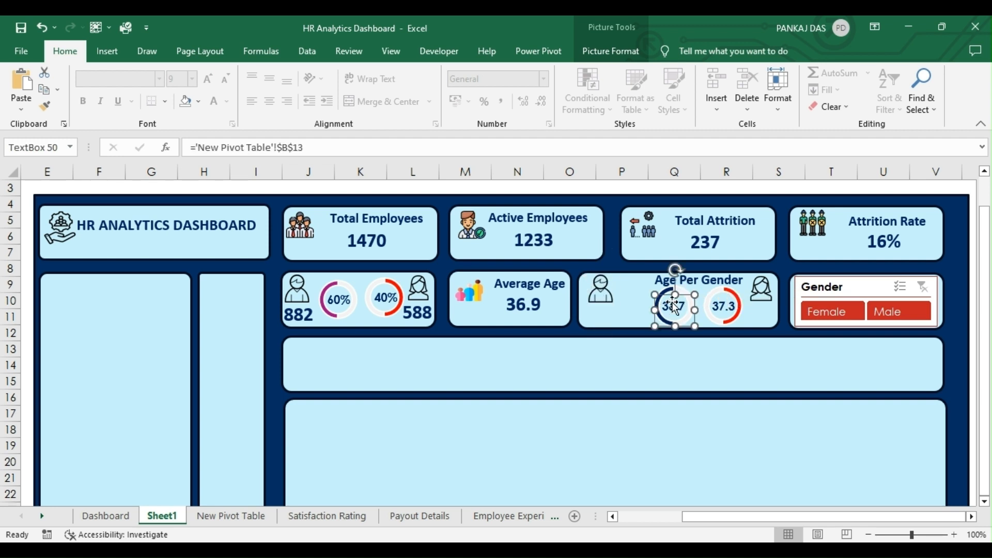
click(655, 294)
drag(655, 294, 618, 290)
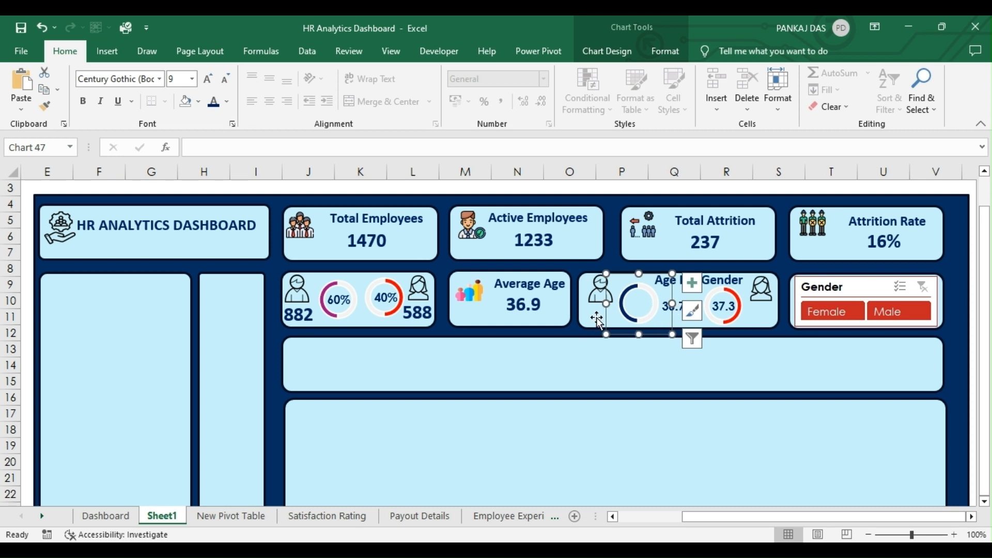
click(669, 317)
click(671, 312)
drag(671, 312, 634, 299)
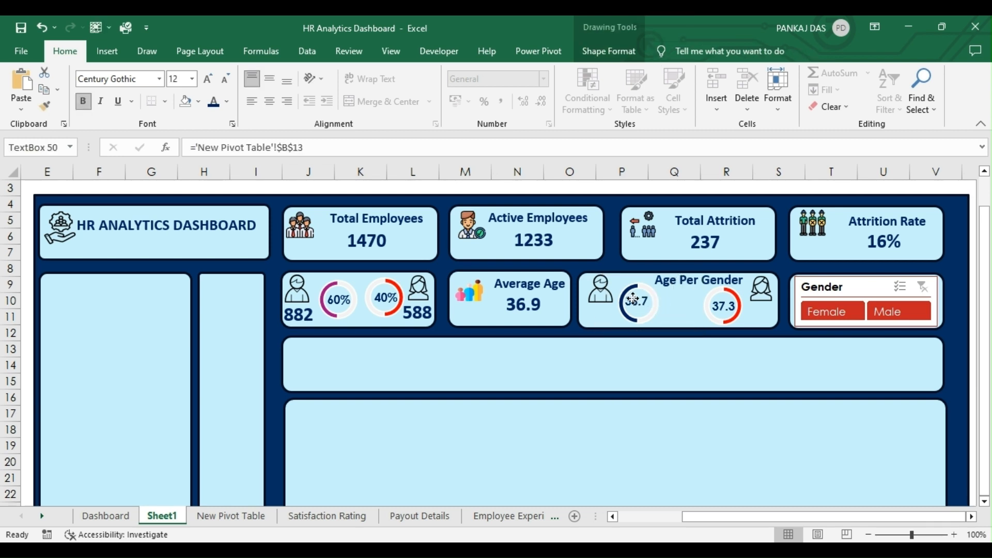
Test the Gender slicer by filtering the cards to Male and to Female, and clear the filter.
click(900, 313)
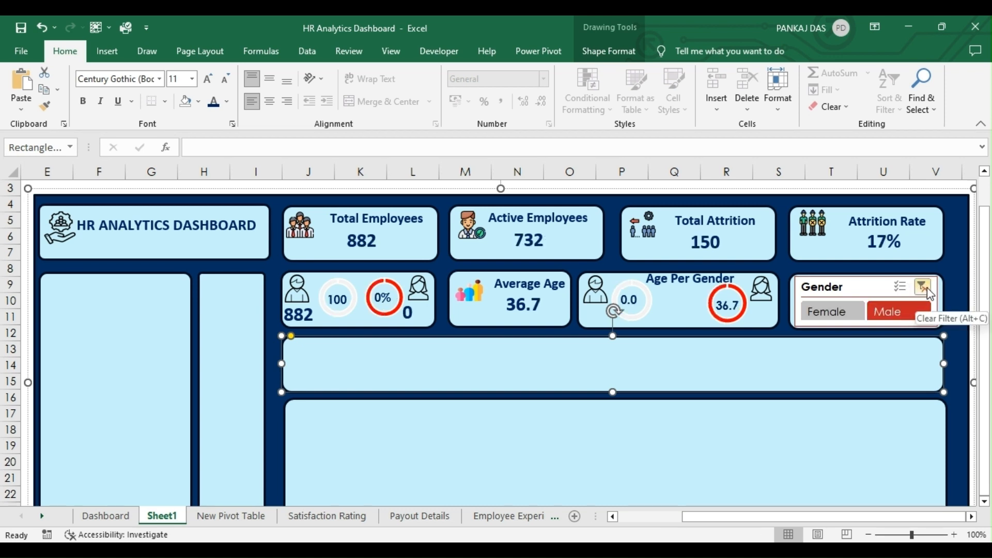
click(815, 315)
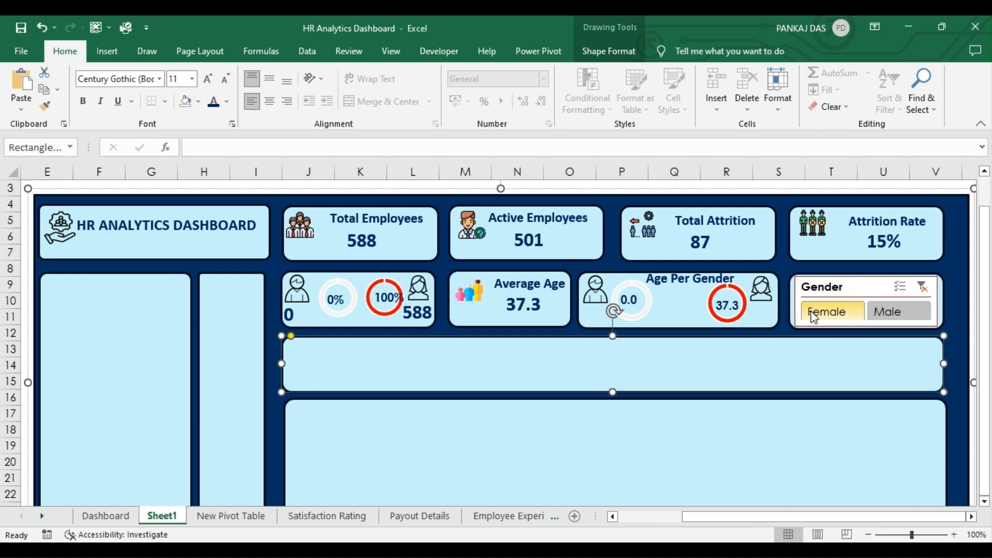
click(924, 287)
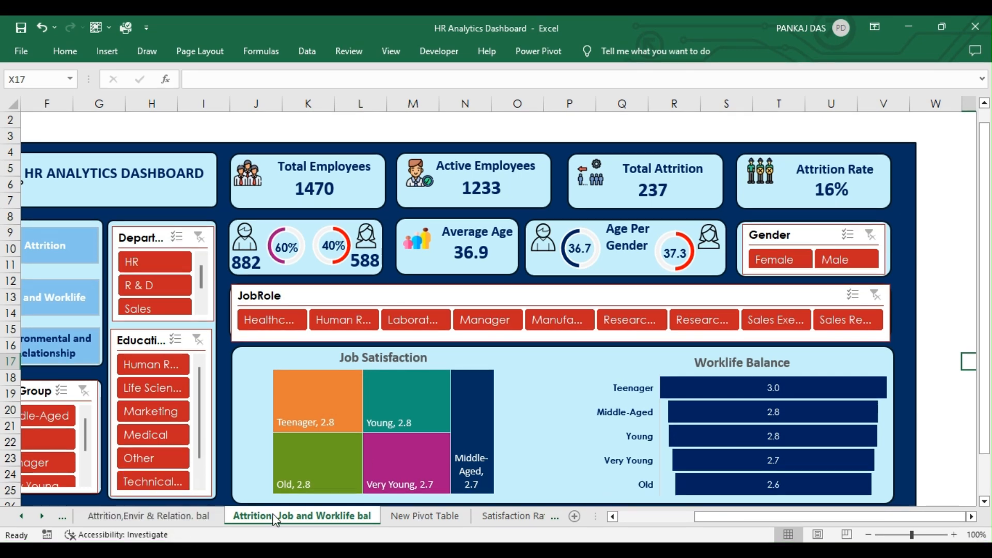
Look over the completed Attrition, Job and Worklife bal dashboard sheet and open the New Pivot Table sheet.
drag(769, 516, 762, 523)
drag(989, 256, 986, 290)
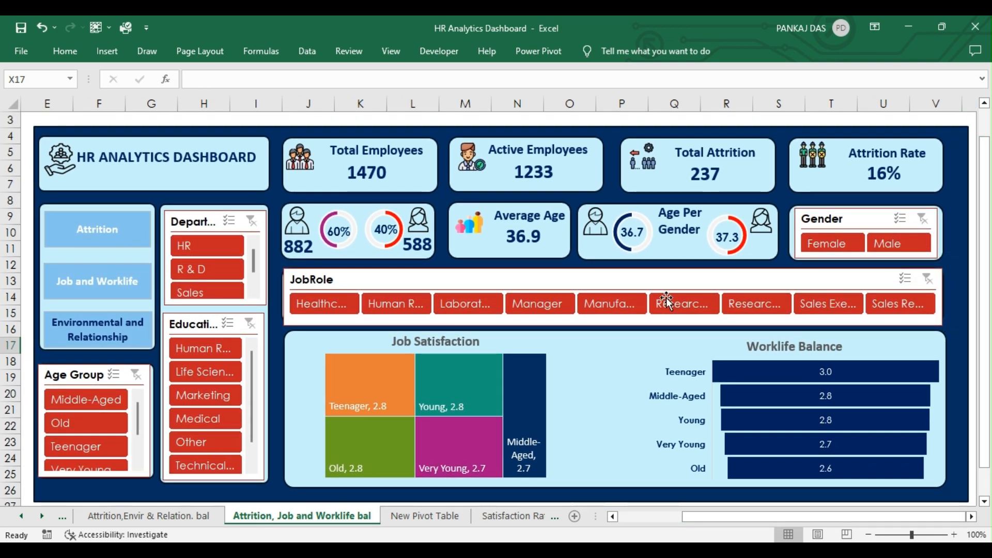
click(437, 516)
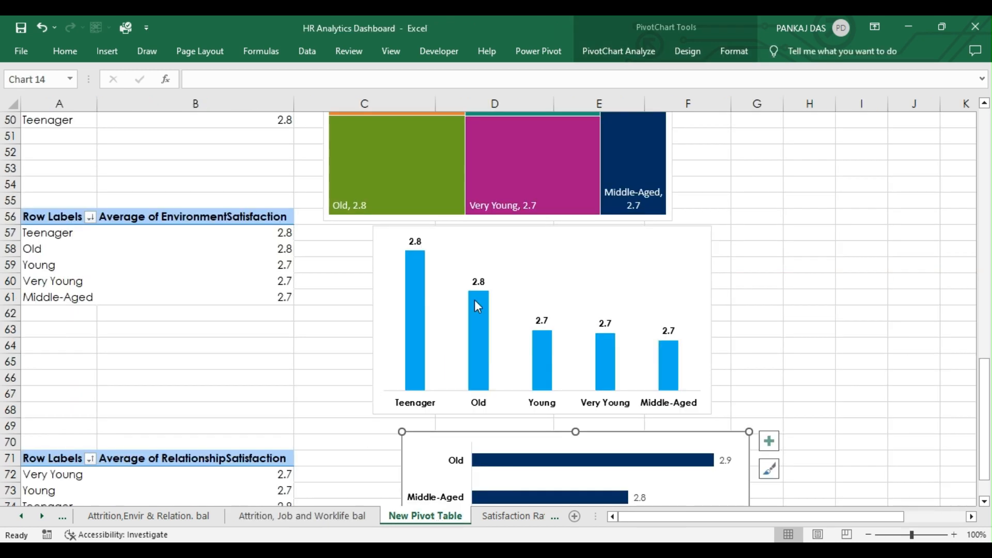
Try to insert a Funnel PivotChart from the whole Average of WorkLifeBalance pivot table in A23:B28.
drag(986, 362, 990, 249)
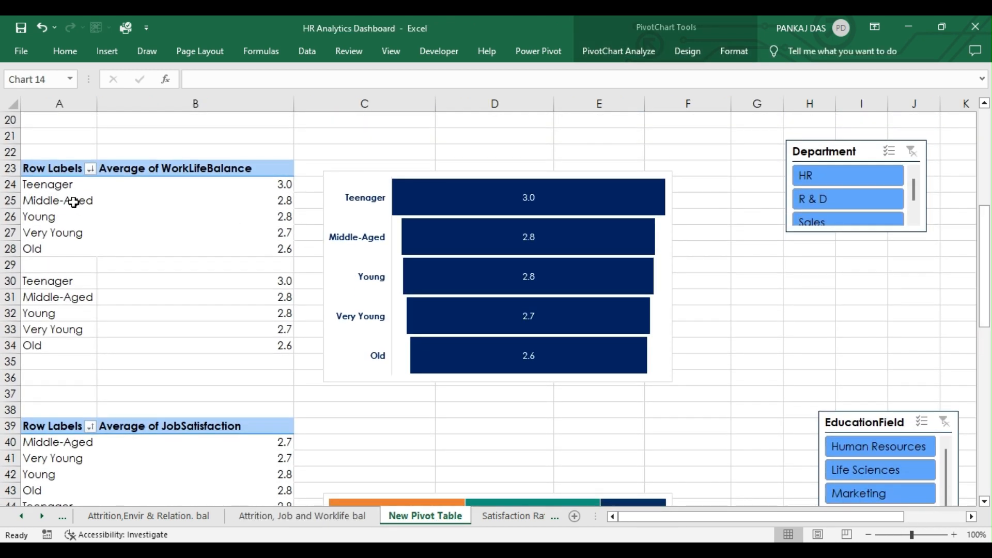
click(57, 189)
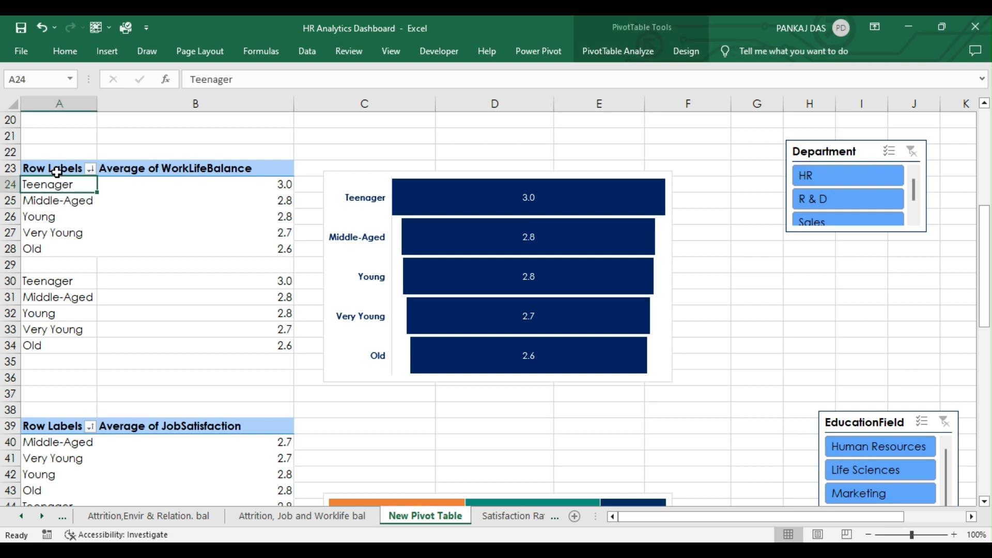
drag(56, 174, 172, 255)
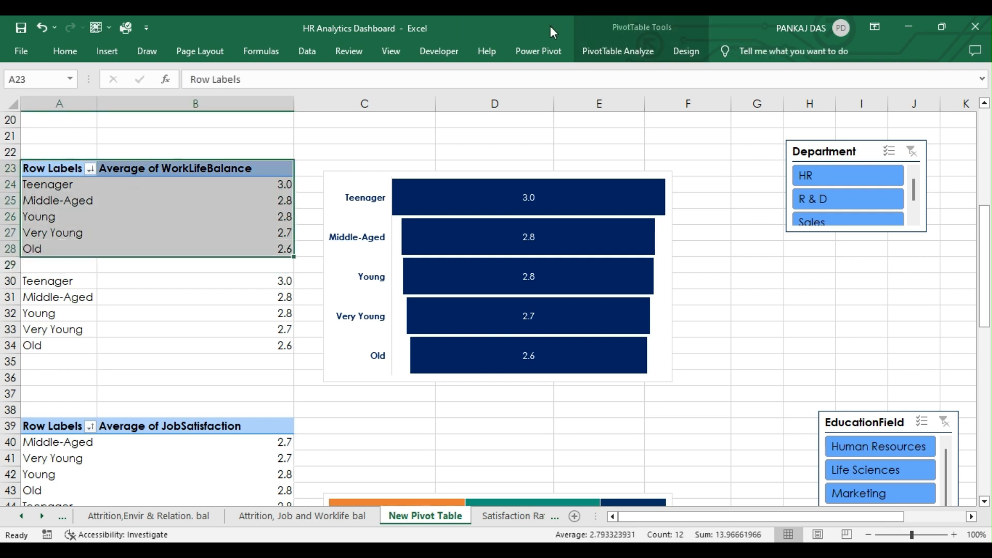
click(631, 49)
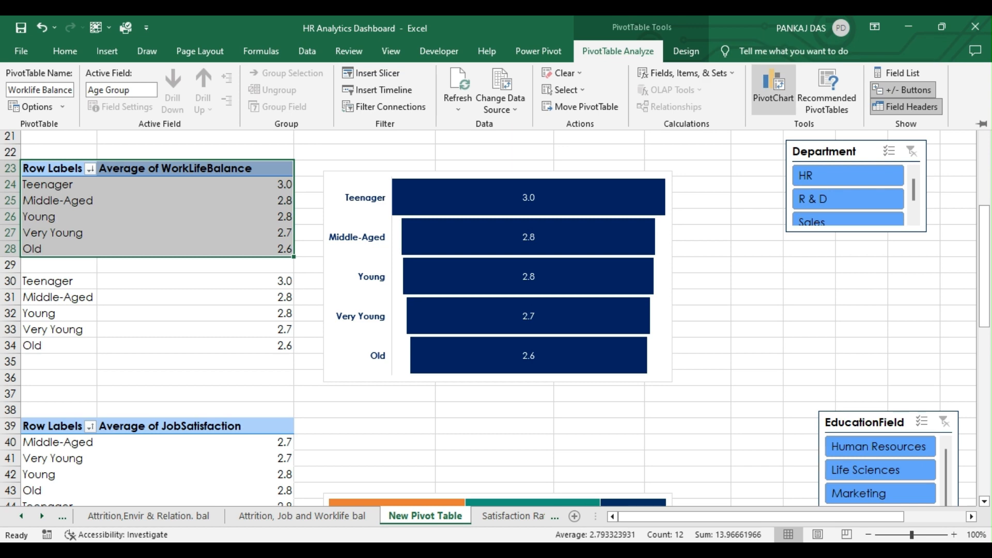
click(791, 103)
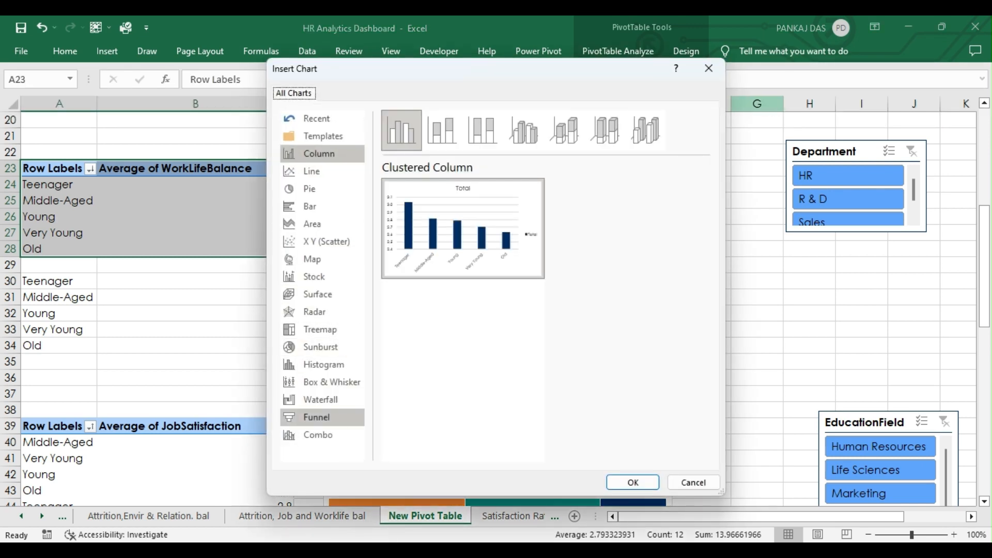
click(317, 418)
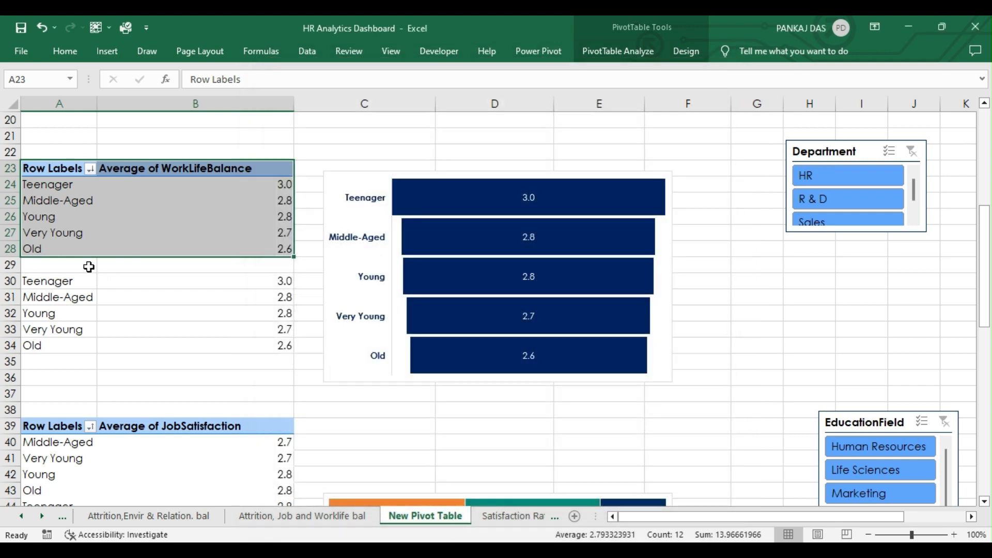
Try the Funnel PivotChart again from cell A25 of the WorkLifeBalance pivot and check the linking formula in cell A30.
click(48, 282)
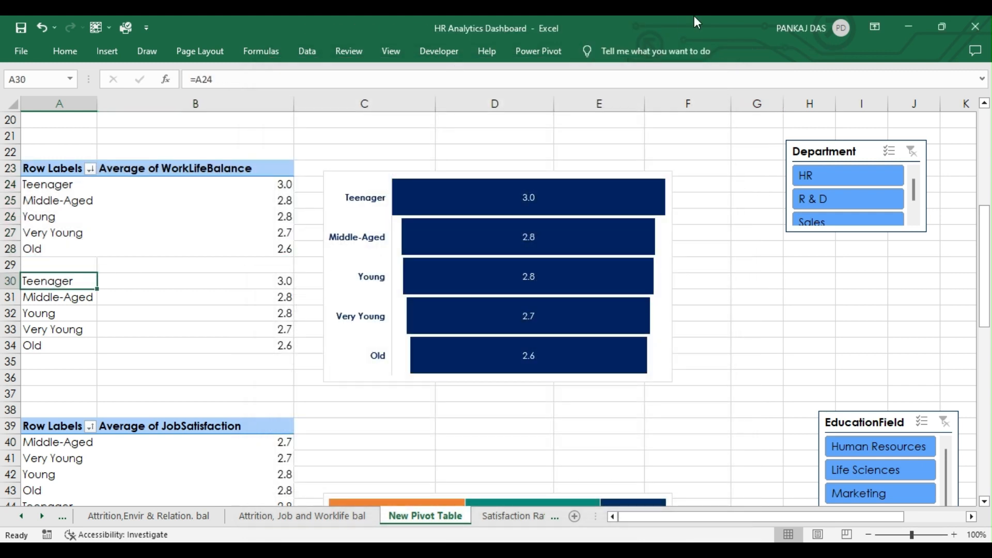
click(61, 205)
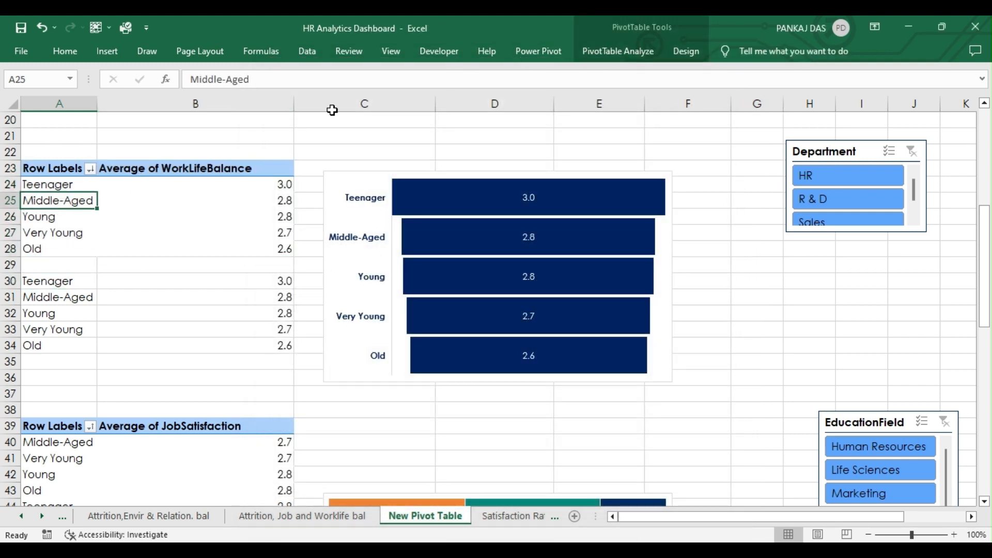
click(618, 53)
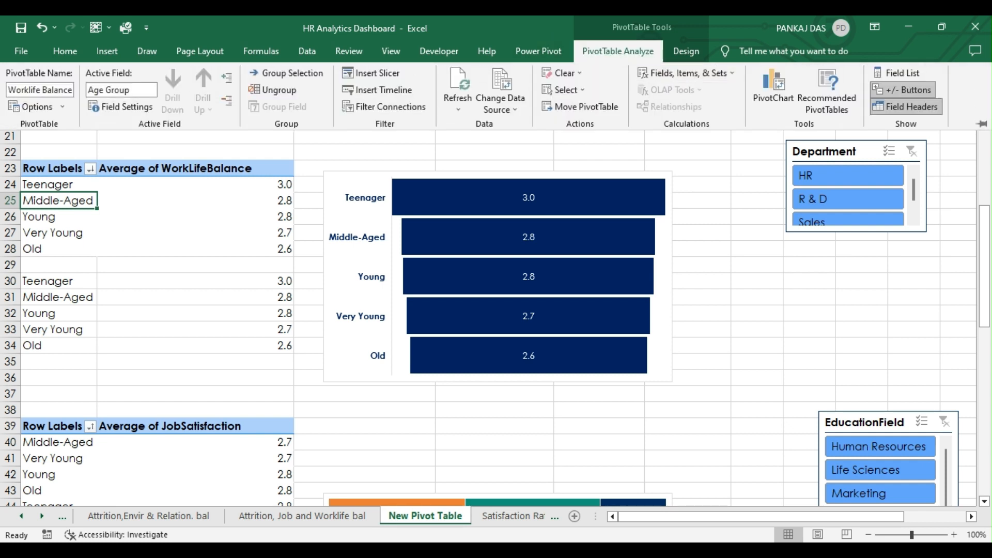
click(774, 80)
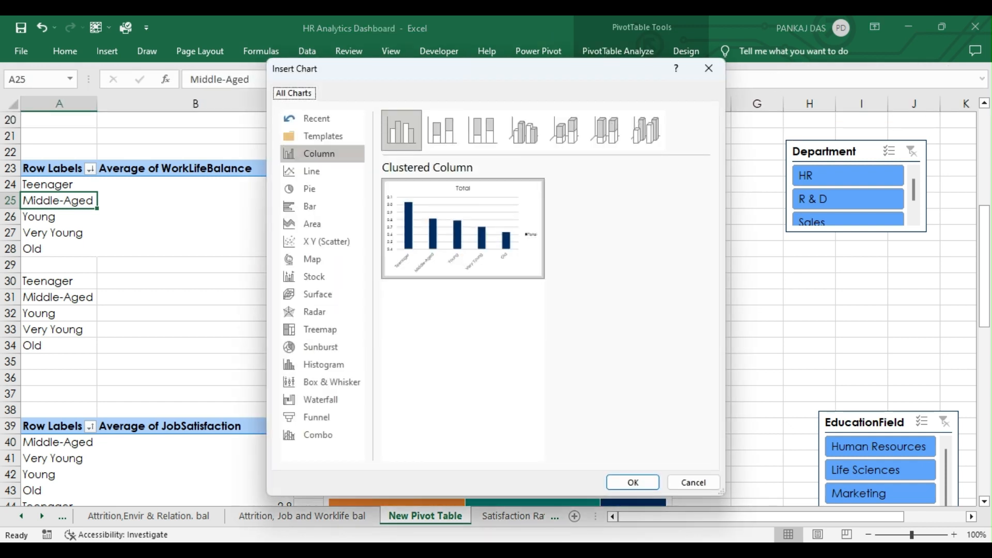
click(322, 417)
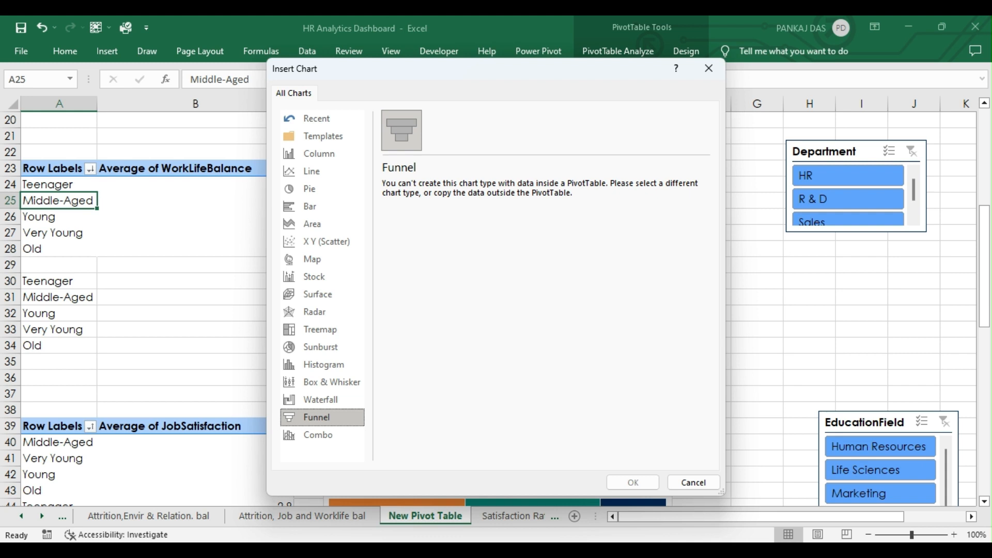
click(710, 68)
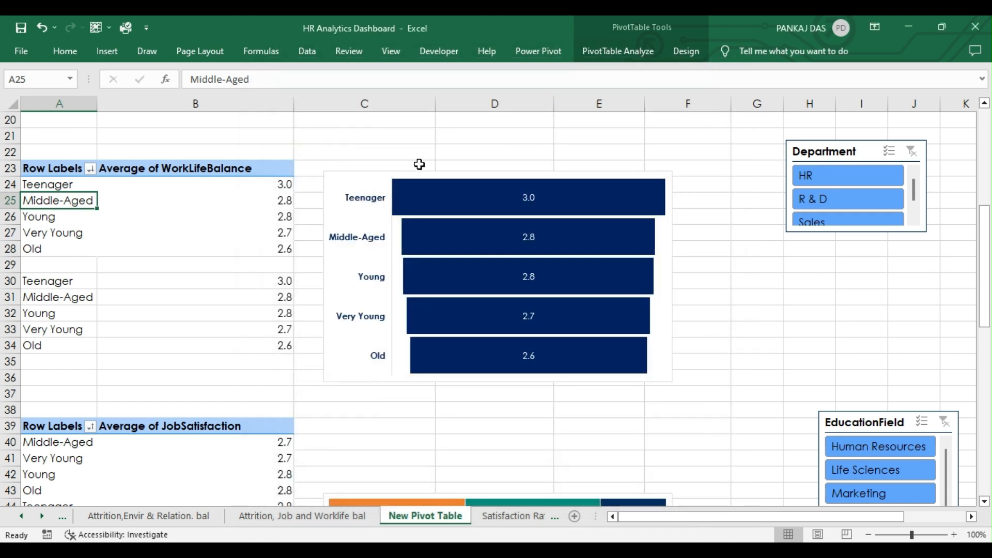
click(57, 281)
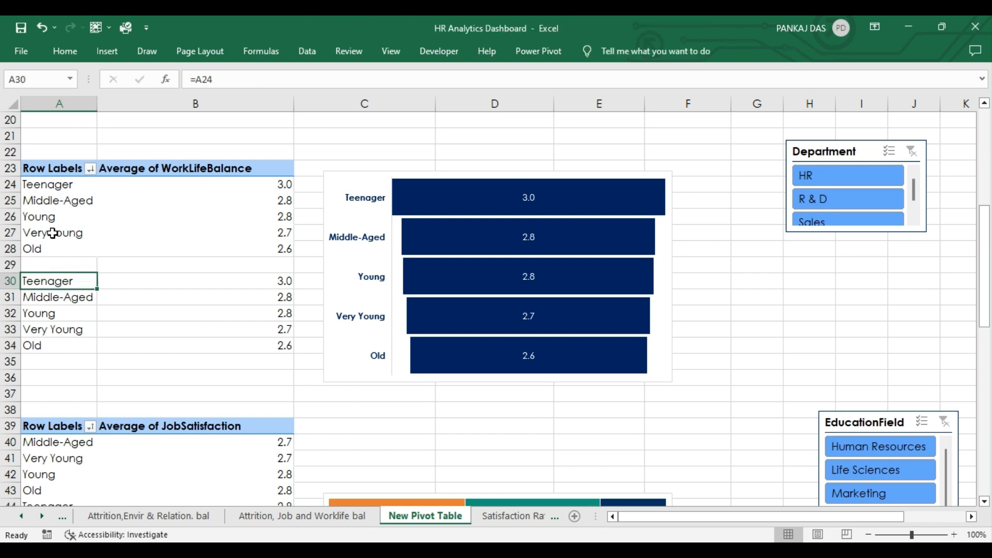
click(268, 267)
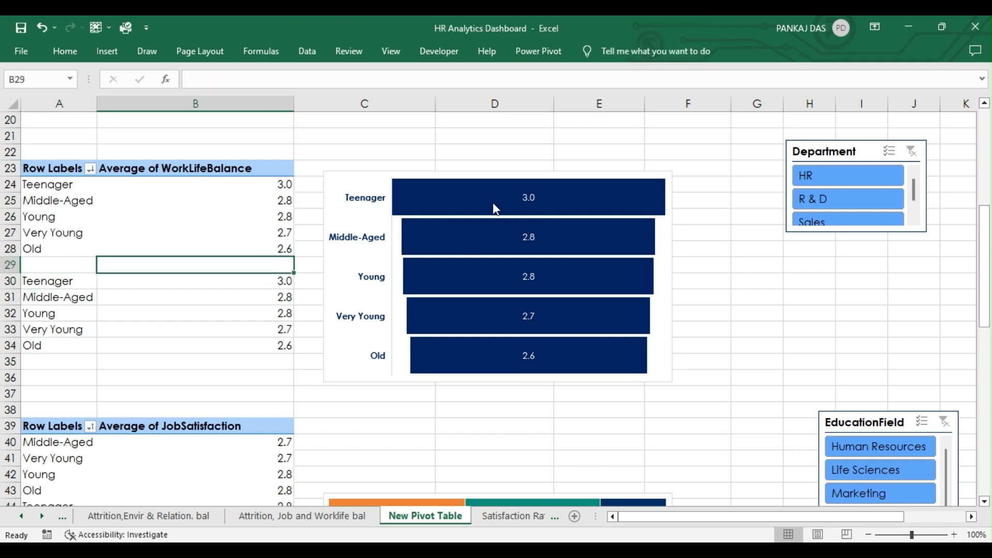
Try to insert a Treemap PivotChart from the Average of JobSatisfaction pivot table and check the linking formula in cell A46.
drag(985, 230, 986, 292)
click(84, 256)
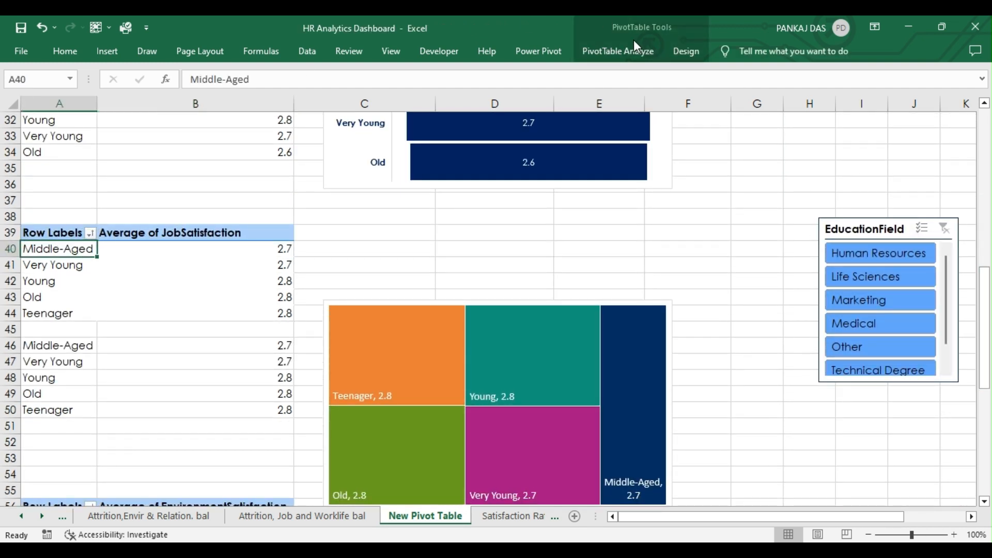
click(637, 50)
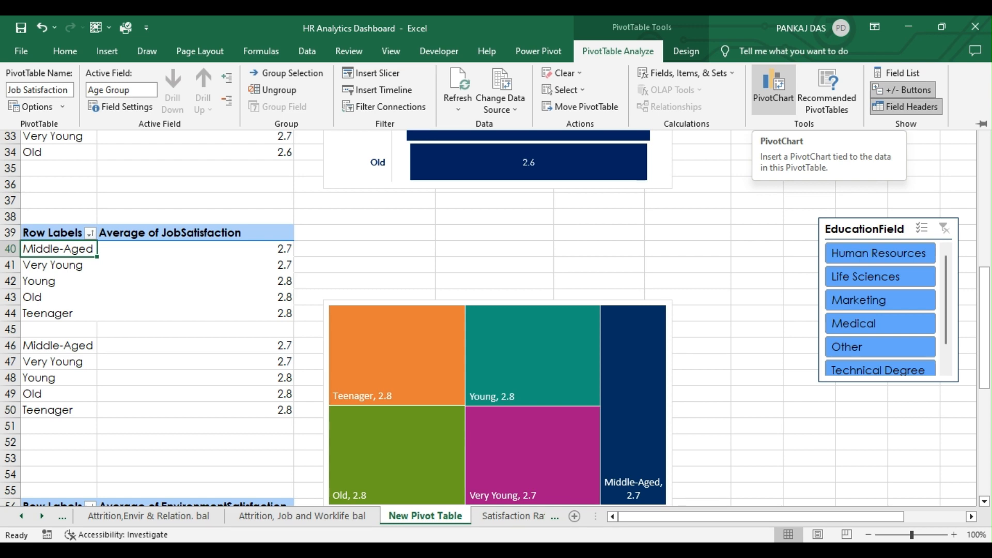
click(773, 91)
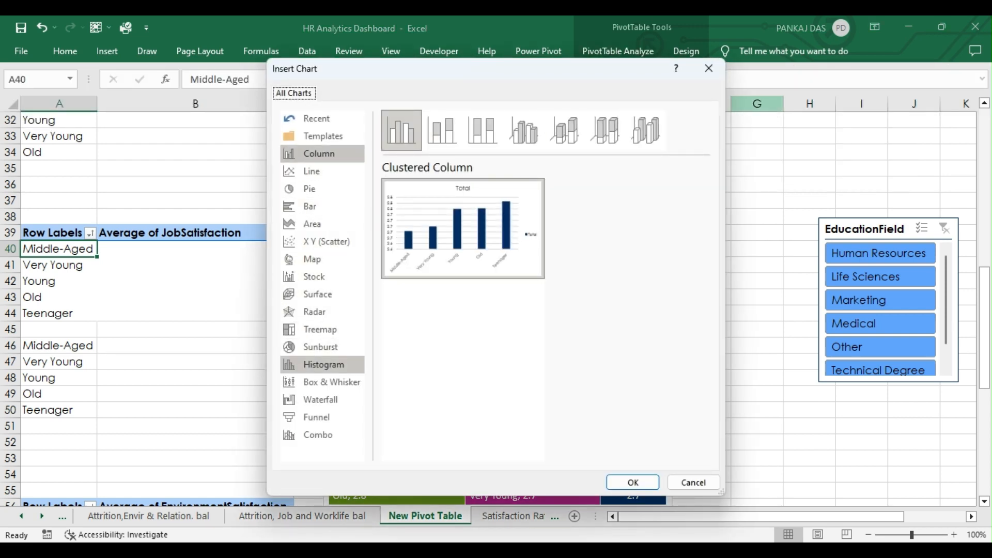
click(320, 330)
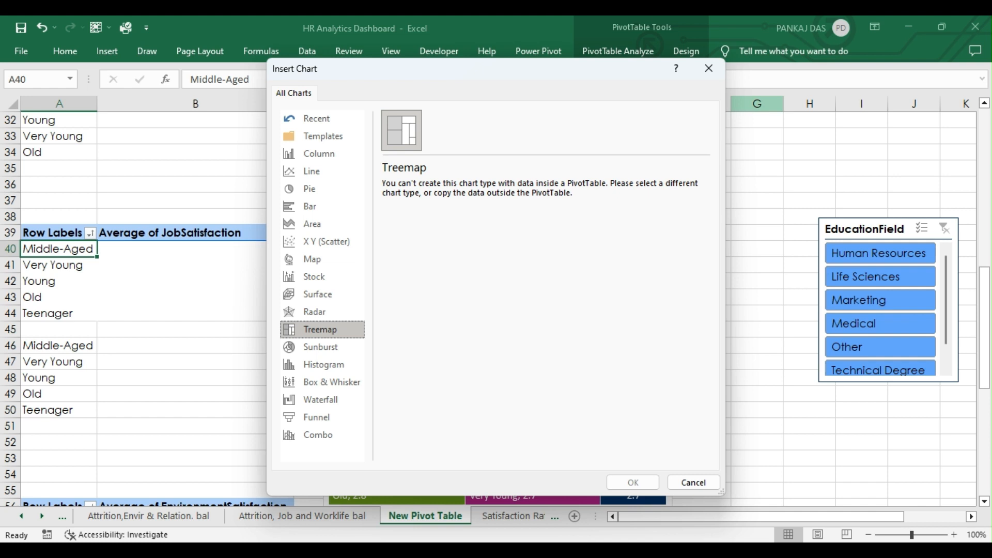
click(709, 68)
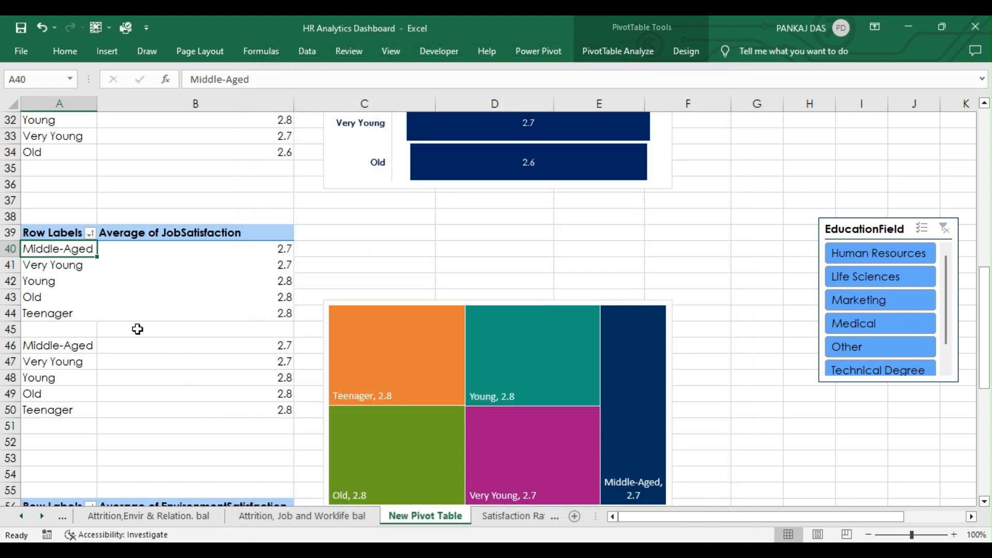
click(61, 346)
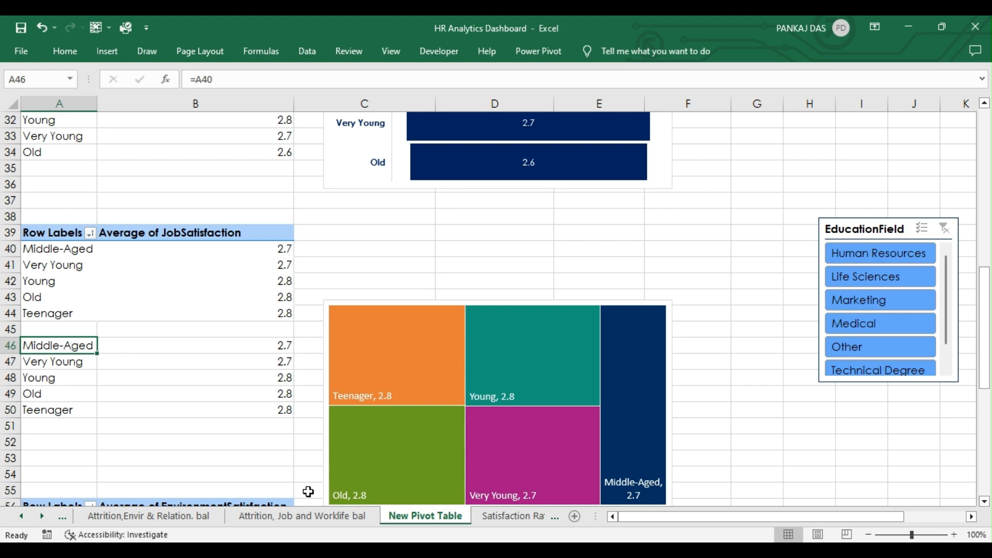
Look over the Attrition, Job and Worklife bal dashboard and the Attrition,Envir & Relation. bal dashboard.
click(164, 516)
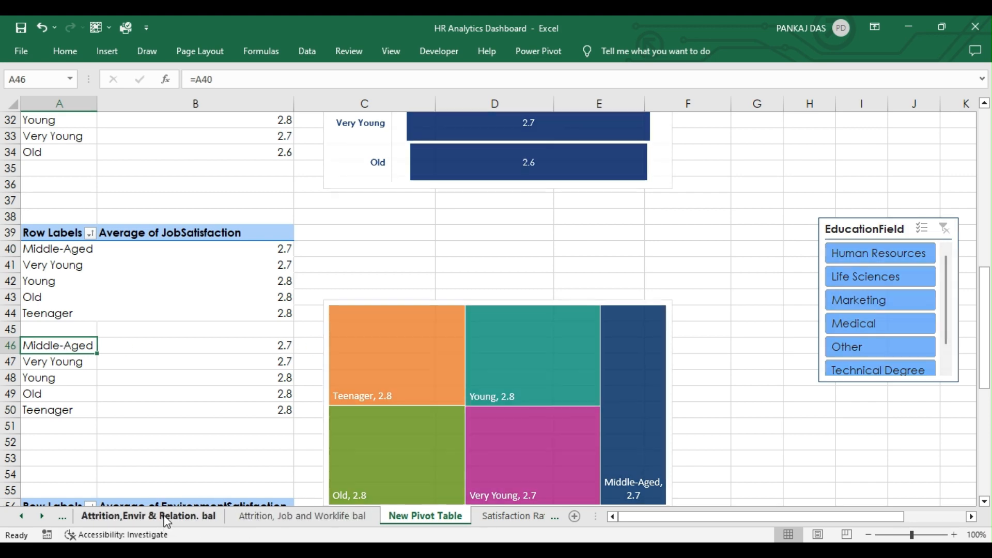
click(275, 515)
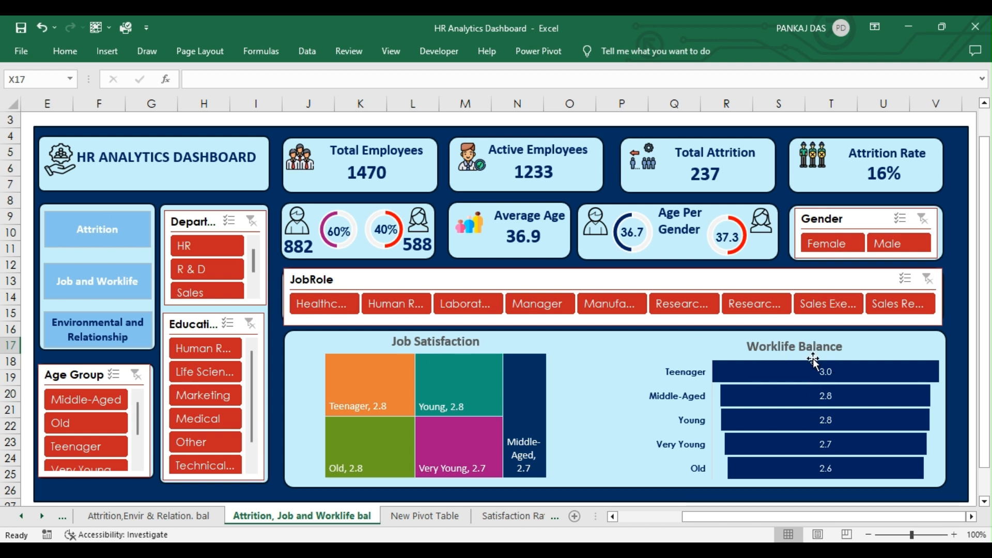
right_click(270, 519)
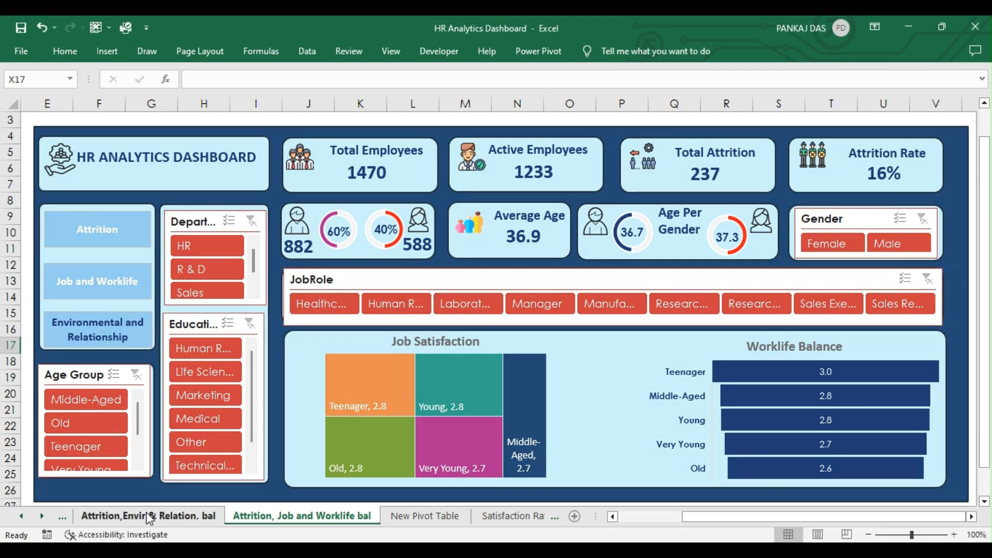
click(149, 517)
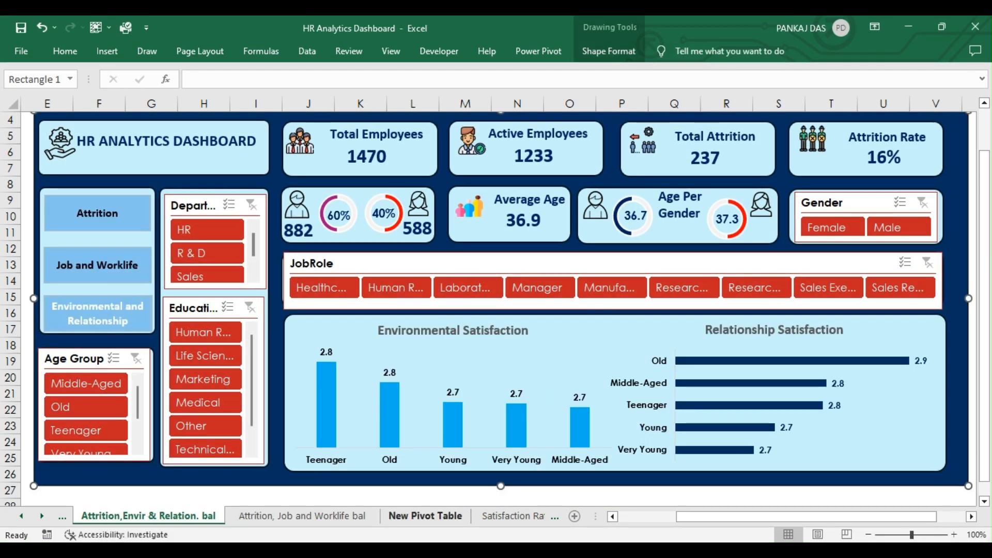
On the New Pivot Table sheet, fill the columns of the Average of EnvironmentSatisfaction chart with the standard orange color.
click(425, 516)
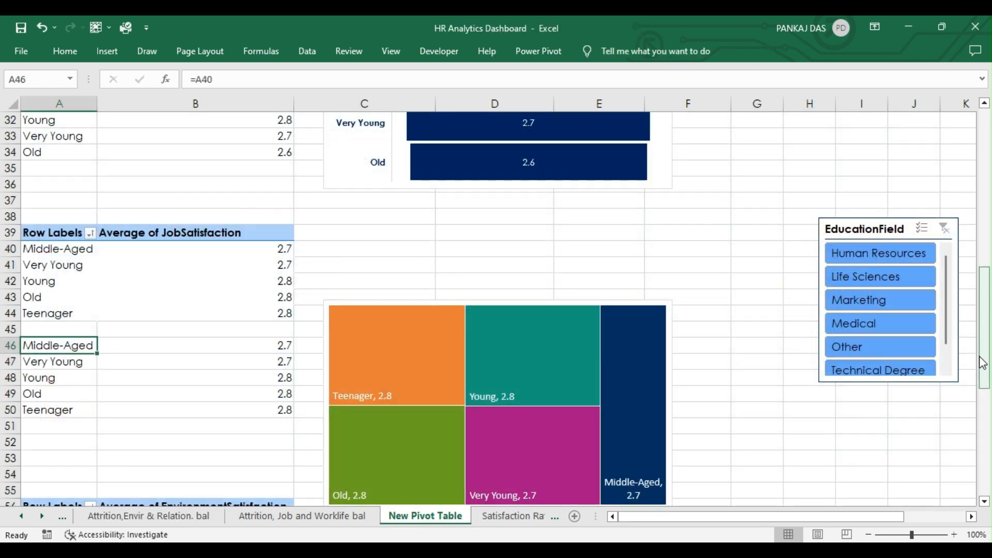
drag(986, 362, 990, 451)
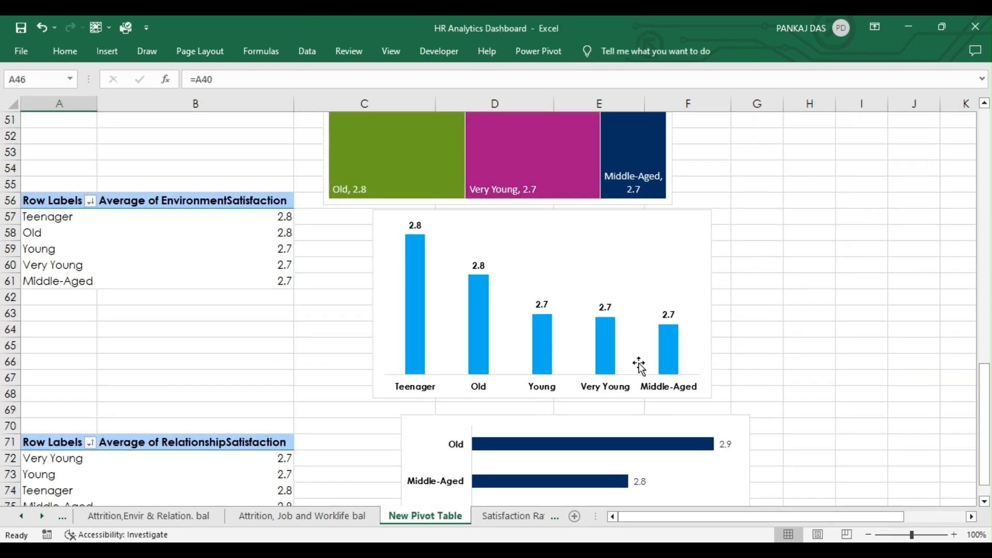
drag(990, 404, 990, 417)
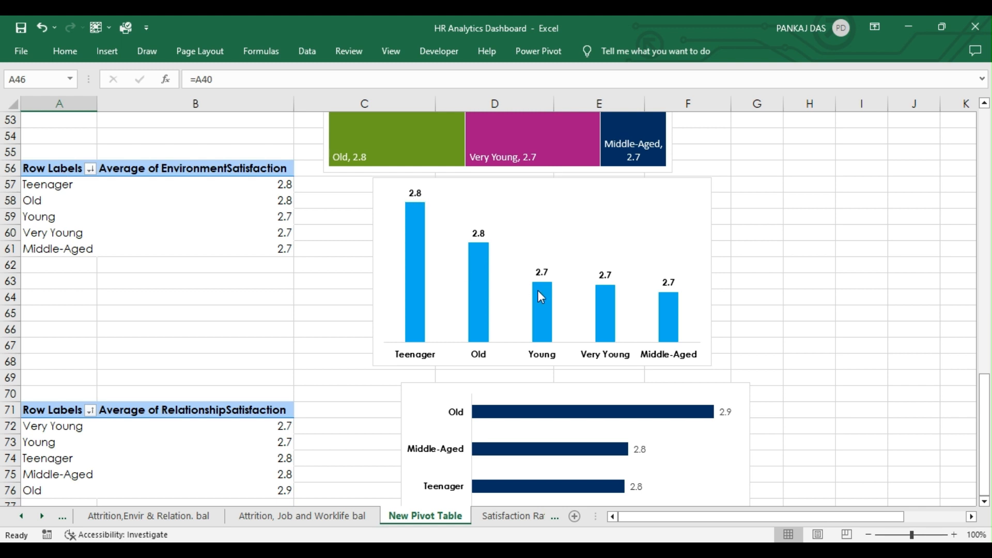
click(418, 245)
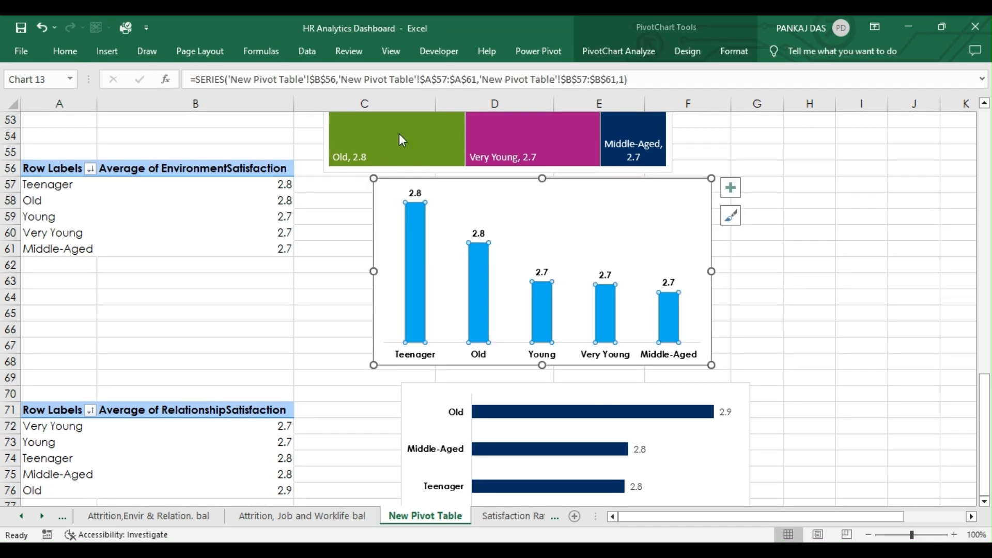
click(734, 51)
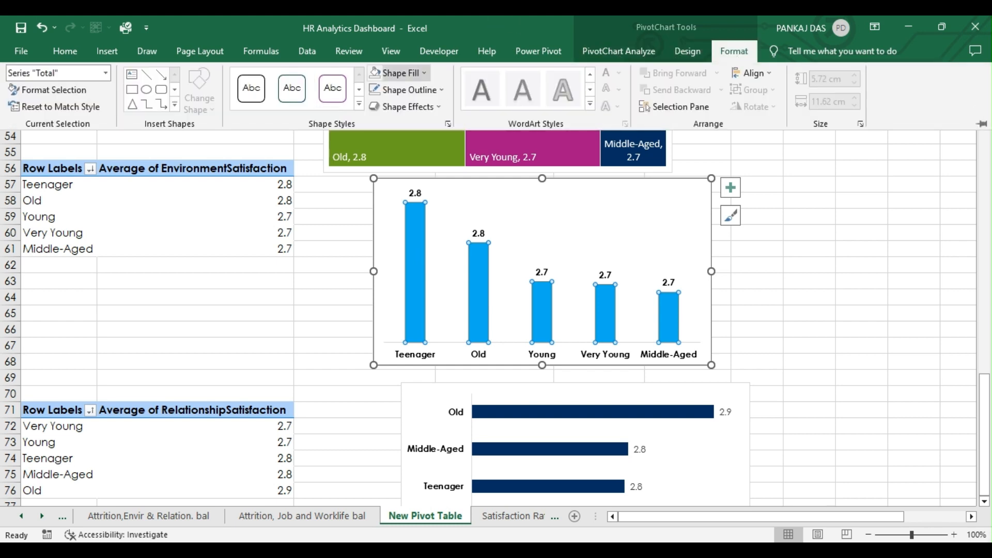
click(423, 73)
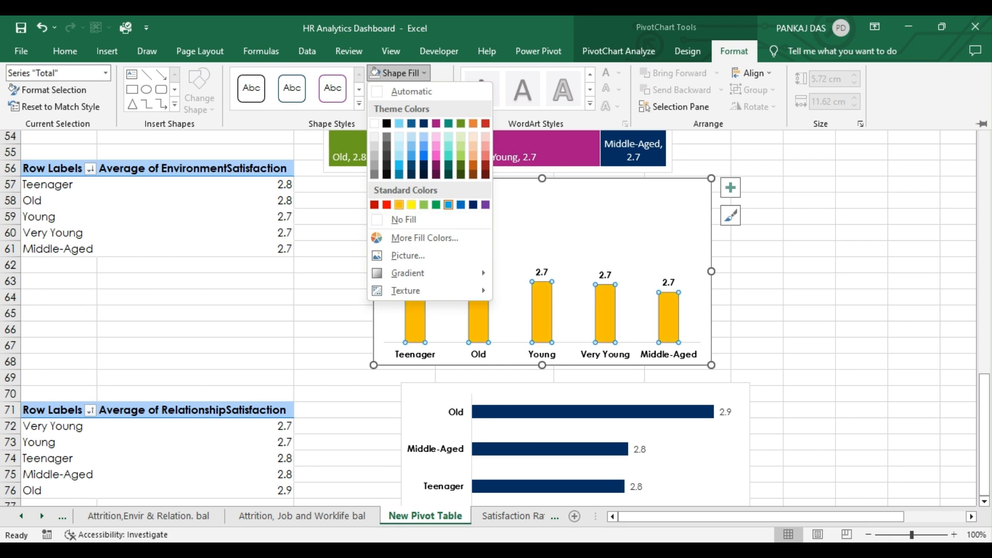
click(399, 205)
key(ctrl+F1)
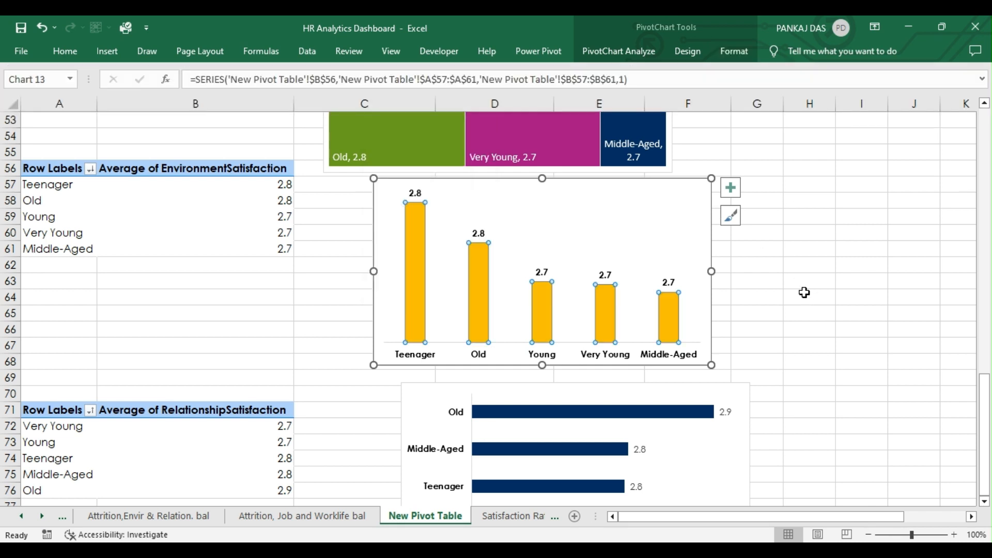
click(686, 214)
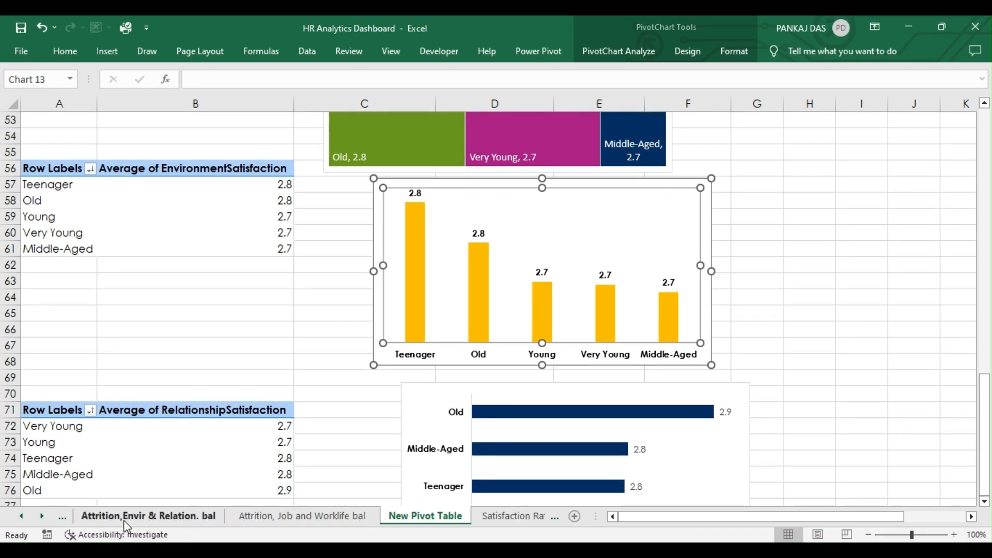
Fill the Environmental Satisfaction chart's columns on the Attrition,Envir & Relation. bal dashboard with the same standard orange color.
click(148, 517)
click(327, 411)
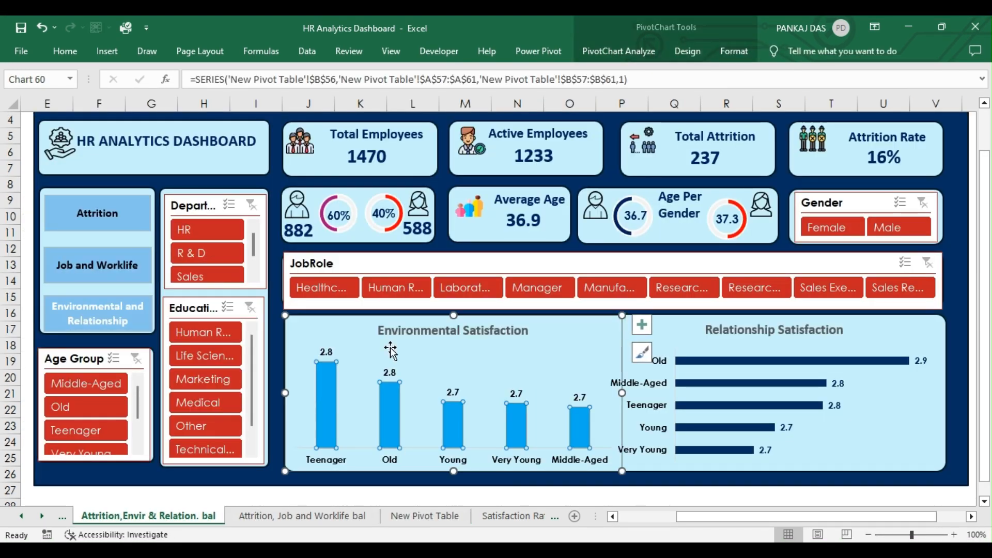
click(724, 54)
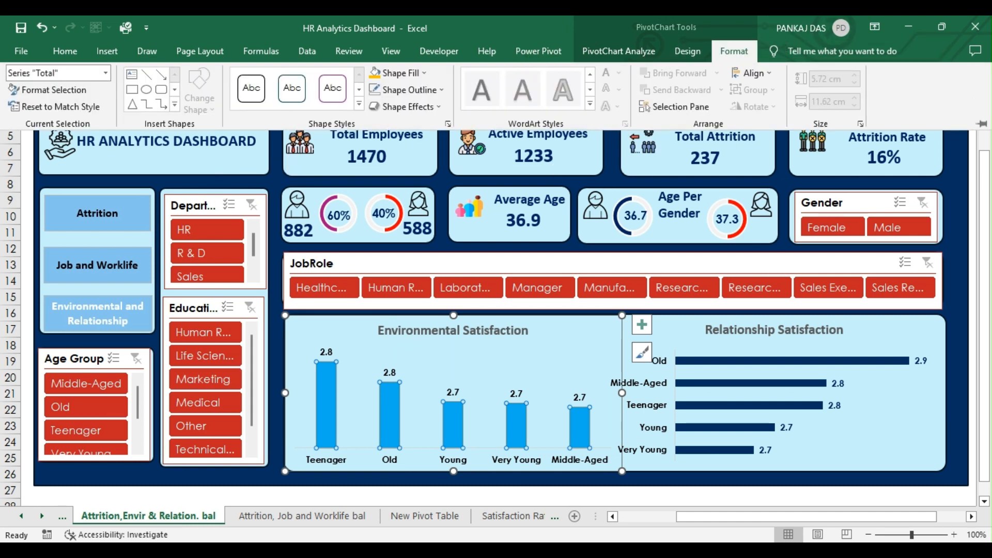
click(401, 185)
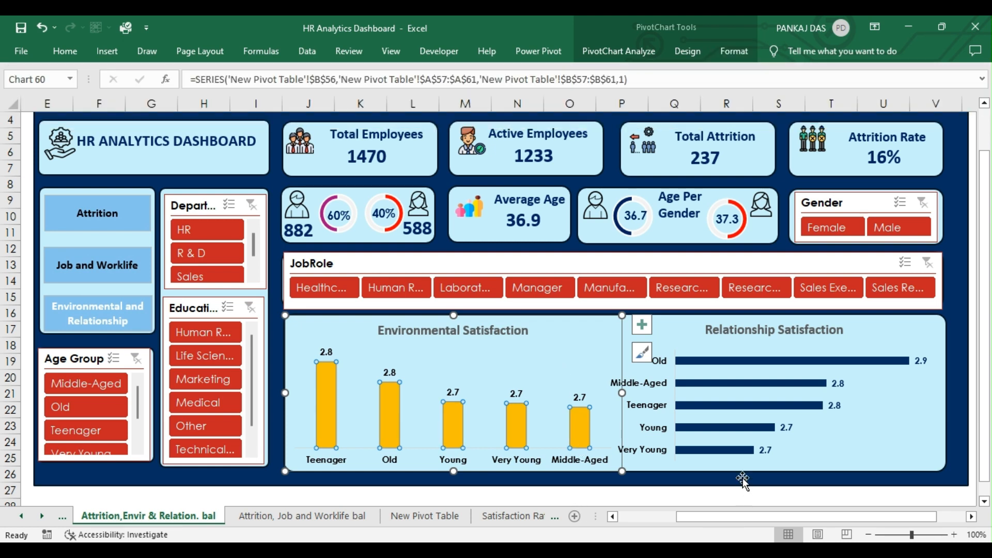
click(583, 334)
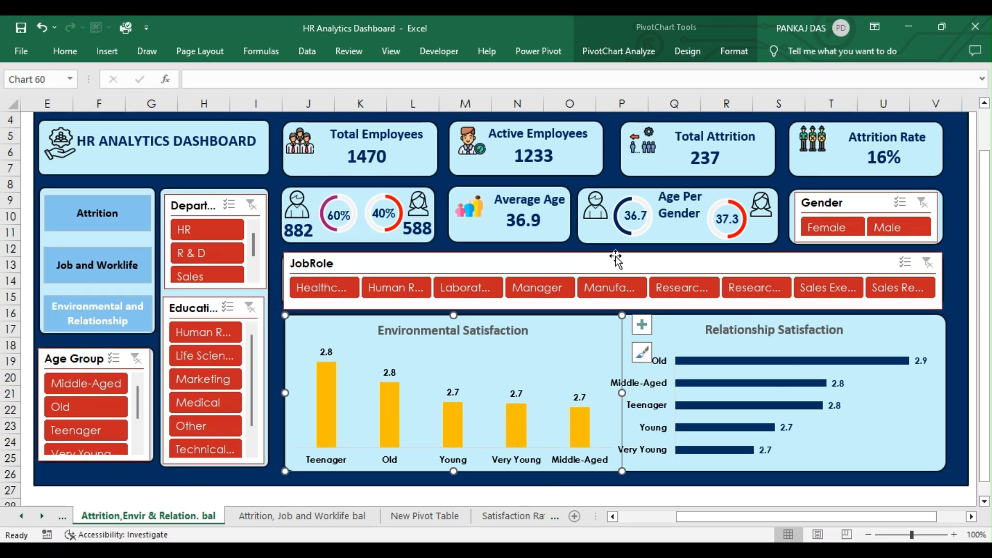
Check the satisfaction charts on the New Pivot Table sheet and view the Gender slicer's report connections on the Attrition,Envir & Relation. bal dashboard.
click(433, 517)
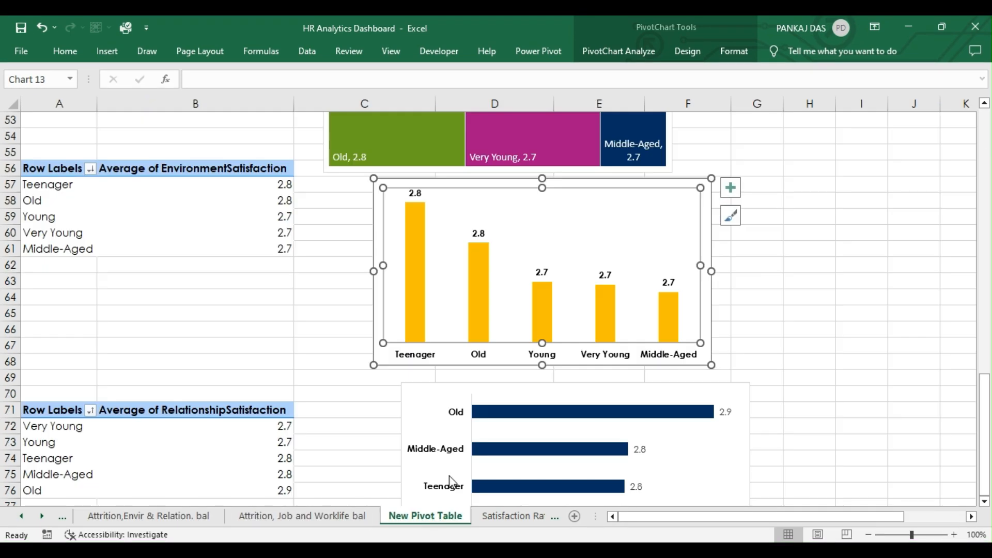
click(862, 410)
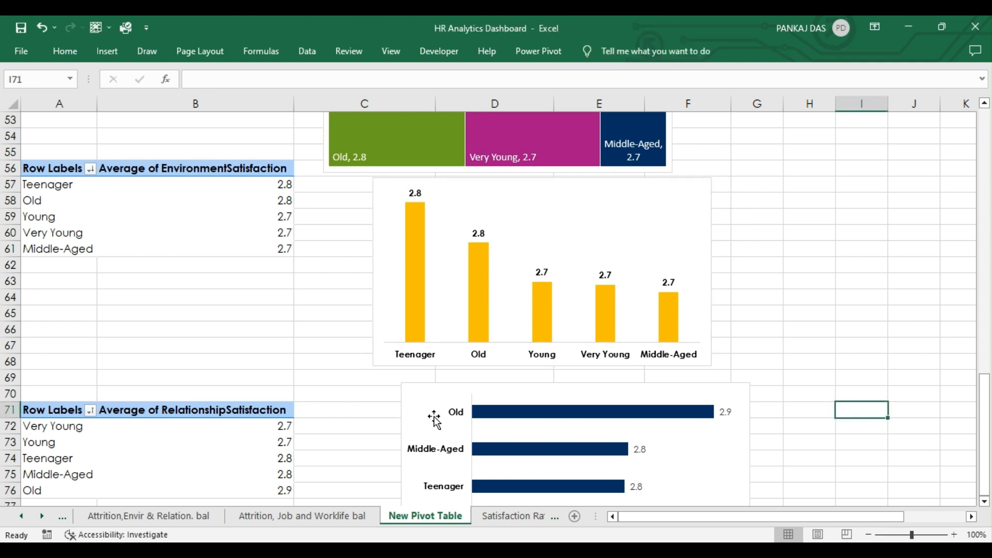
click(169, 515)
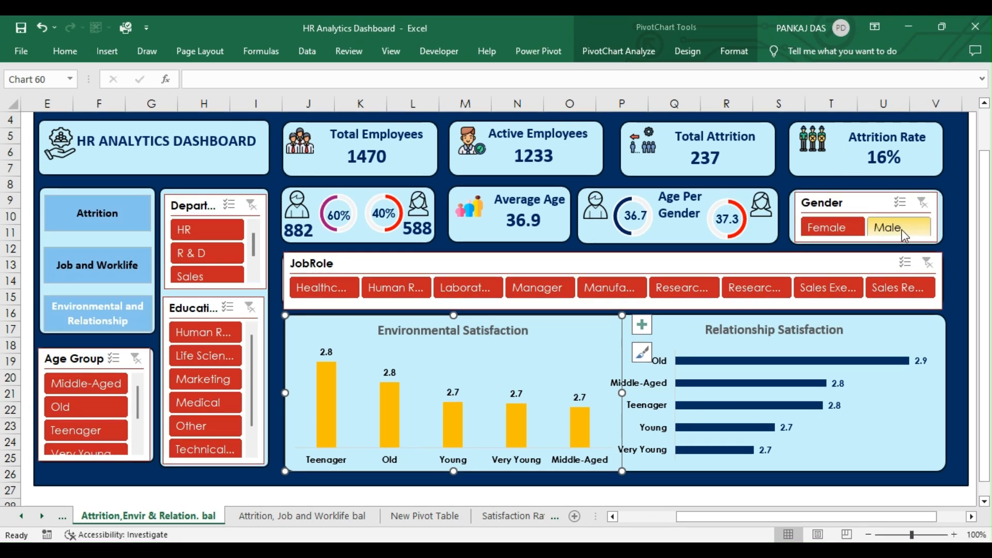
right_click(850, 202)
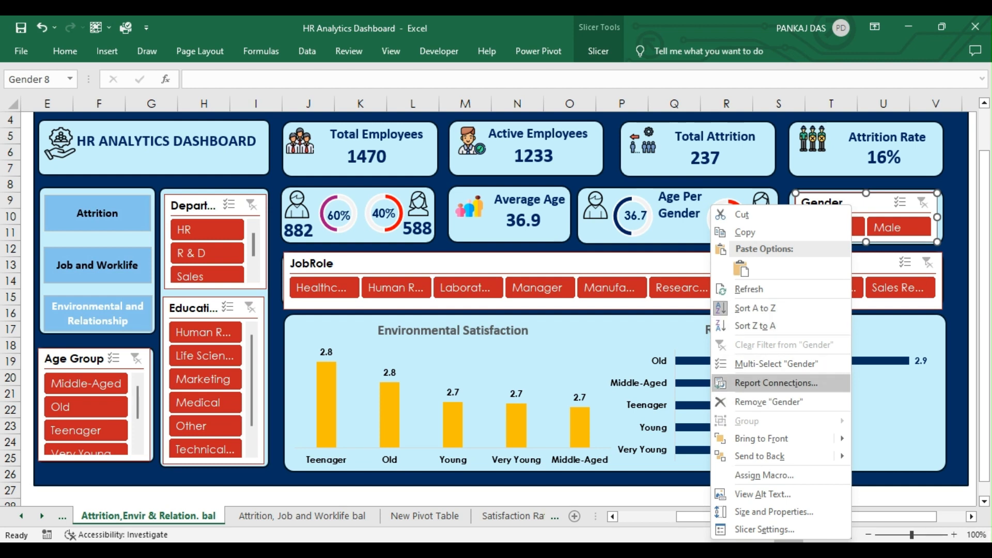
click(757, 387)
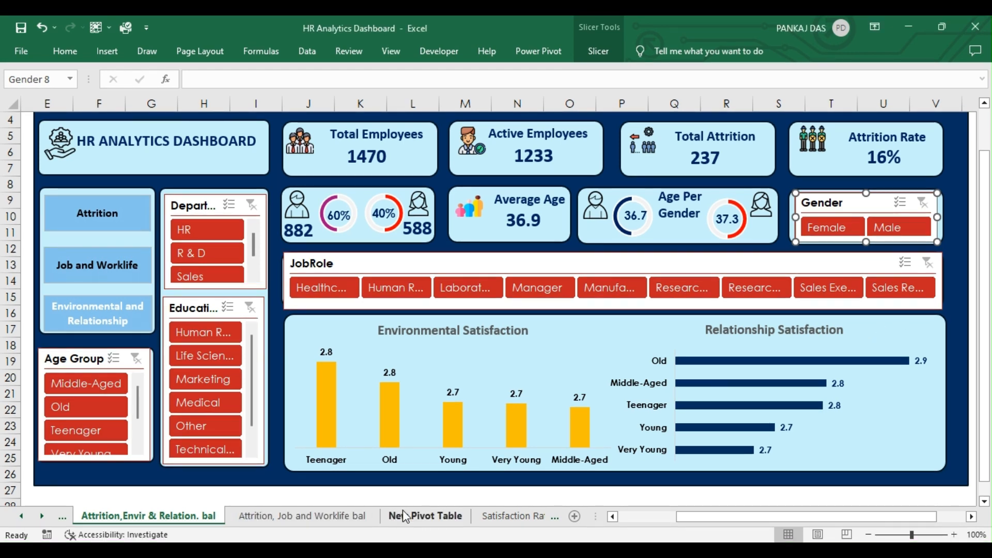
Check the PivotTable names of the RelationshipSatisfaction and EnvironmentSatisfaction pivot tables on the New Pivot Table sheet.
click(402, 514)
click(47, 417)
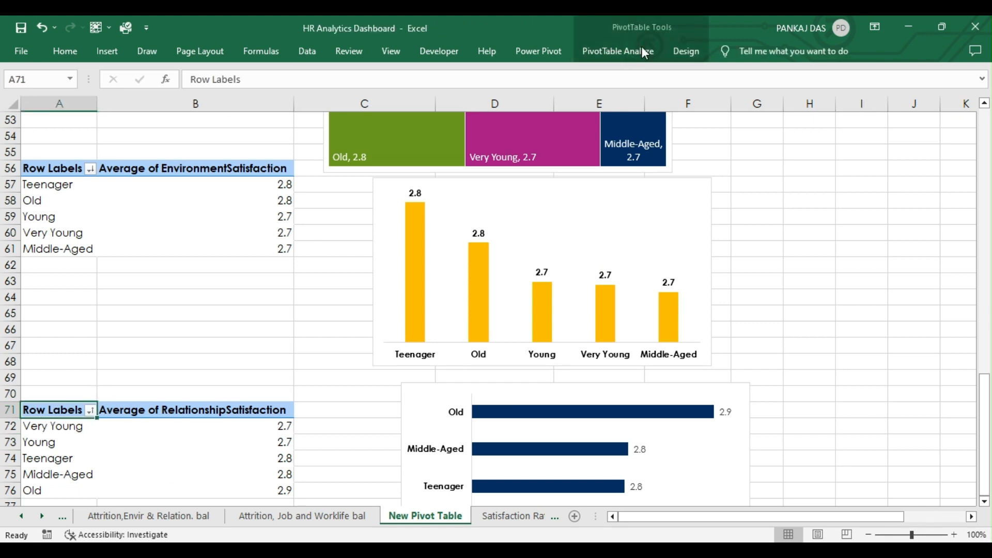
click(613, 49)
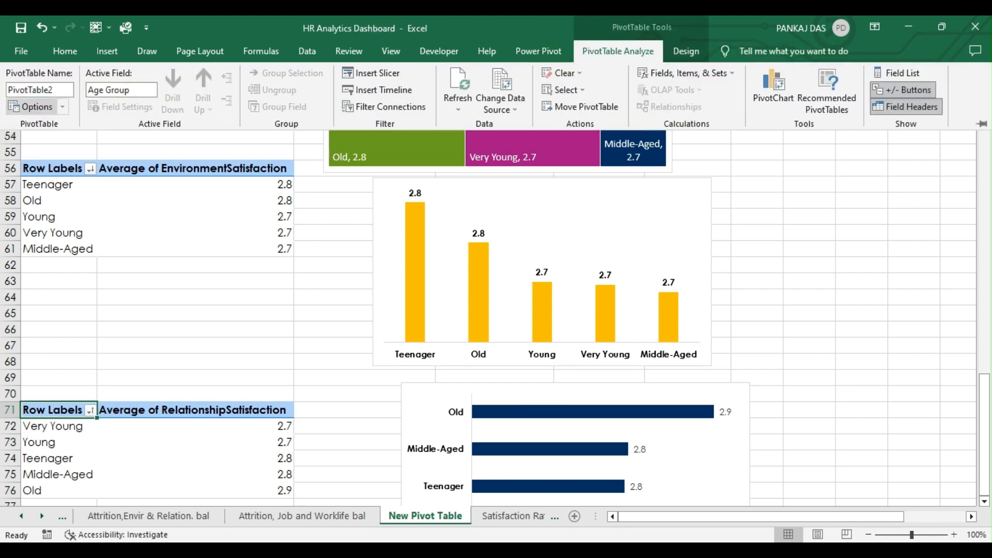
click(41, 168)
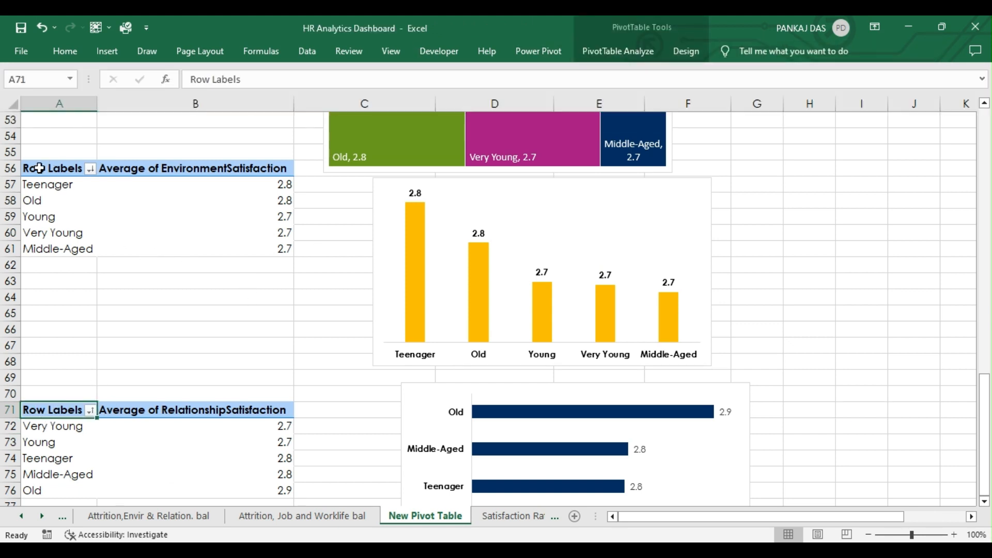
click(50, 166)
click(646, 58)
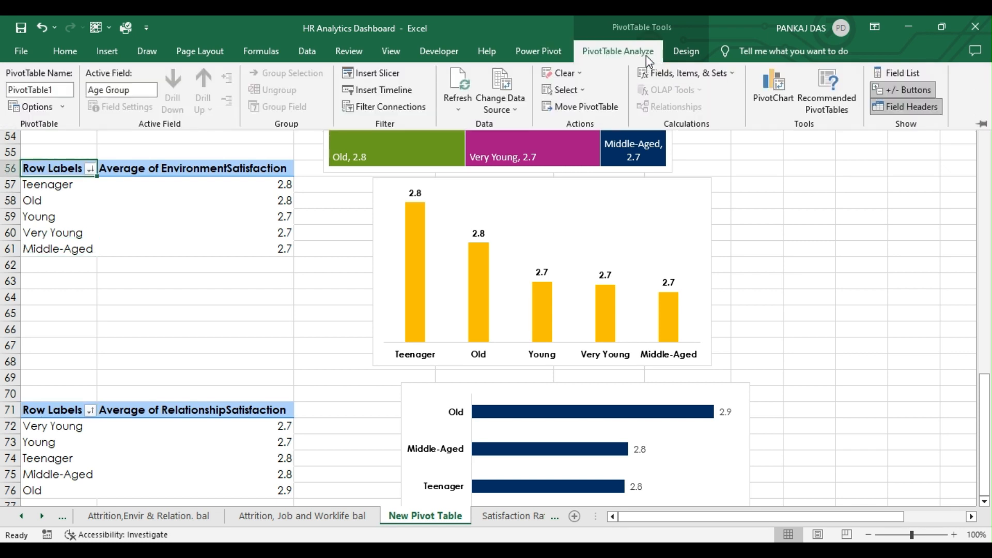
click(304, 304)
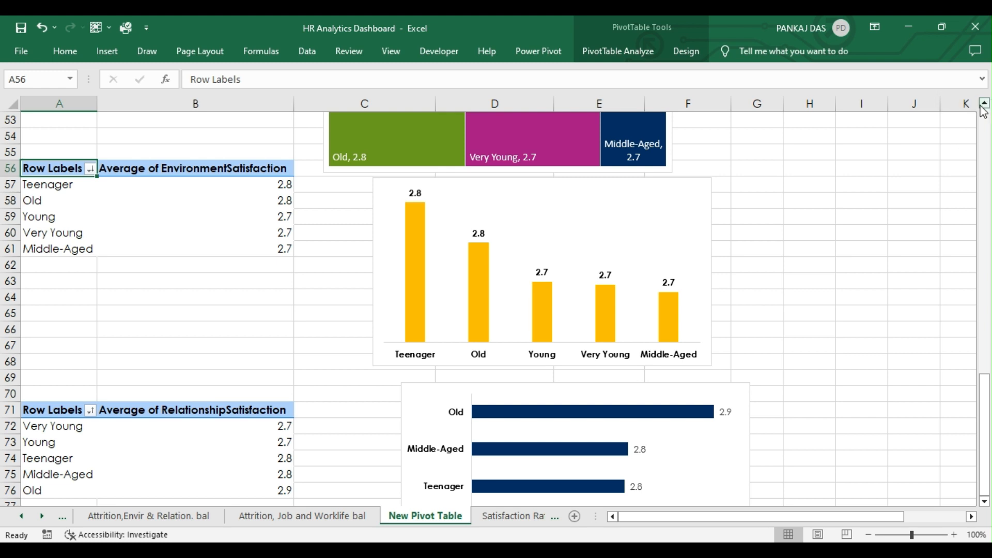
Check the PivotTable name of the Average of JobSatisfaction pivot table from cell A39.
drag(986, 107, 985, 107)
click(52, 184)
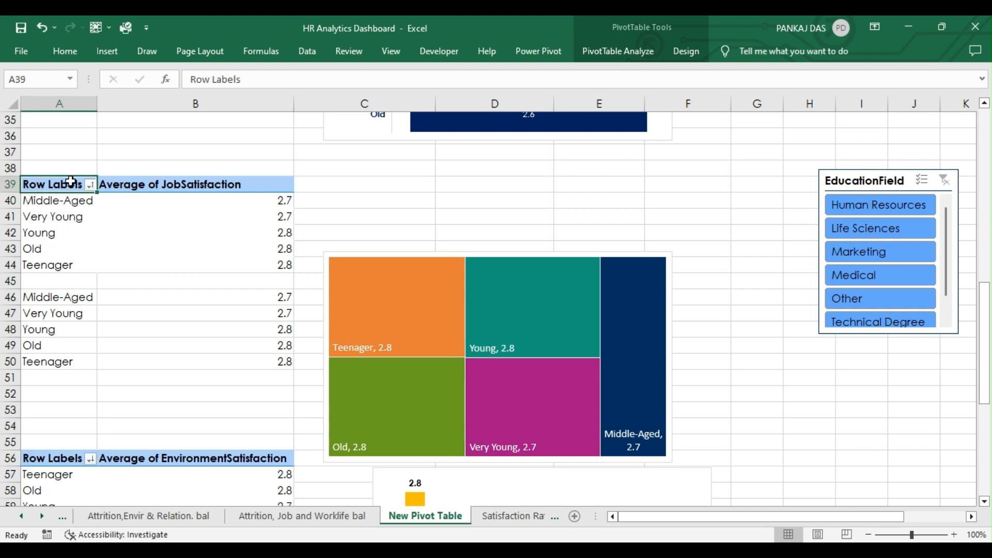
click(617, 49)
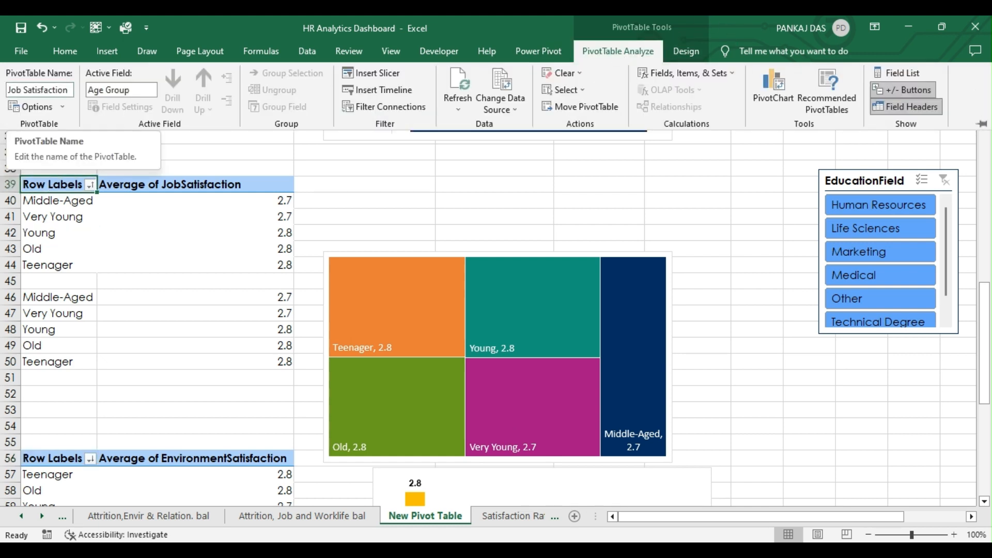
click(458, 198)
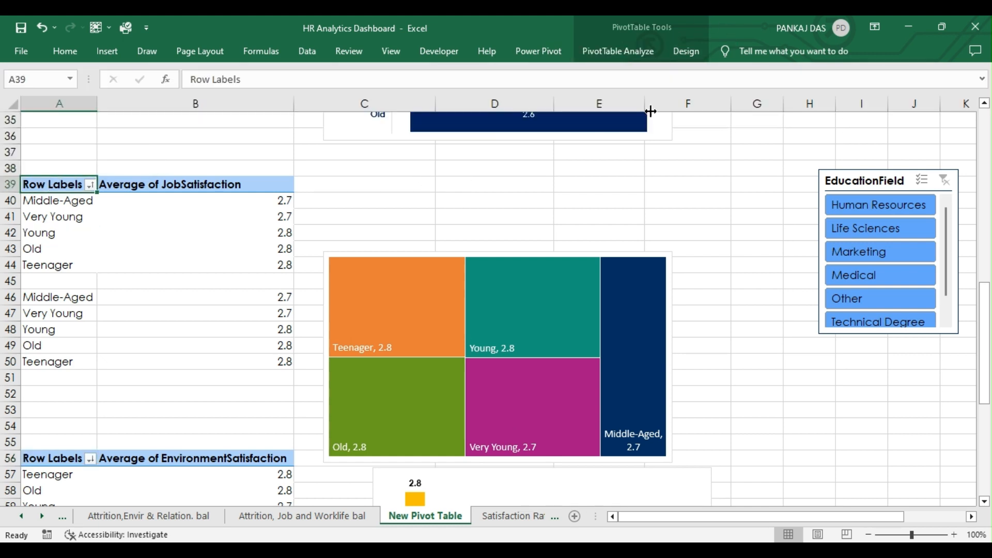
Check the PivotTable name of the Average of WorkLifeBalance pivot table and return to the Attrition,Envir & Relation. bal dashboard.
click(985, 104)
click(985, 104)
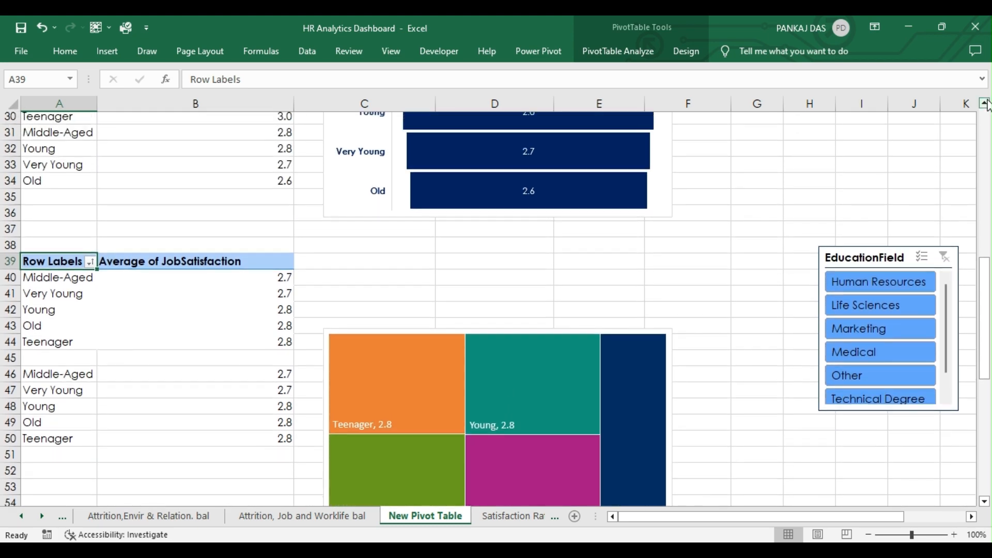
click(985, 104)
click(985, 104)
click(984, 104)
click(985, 104)
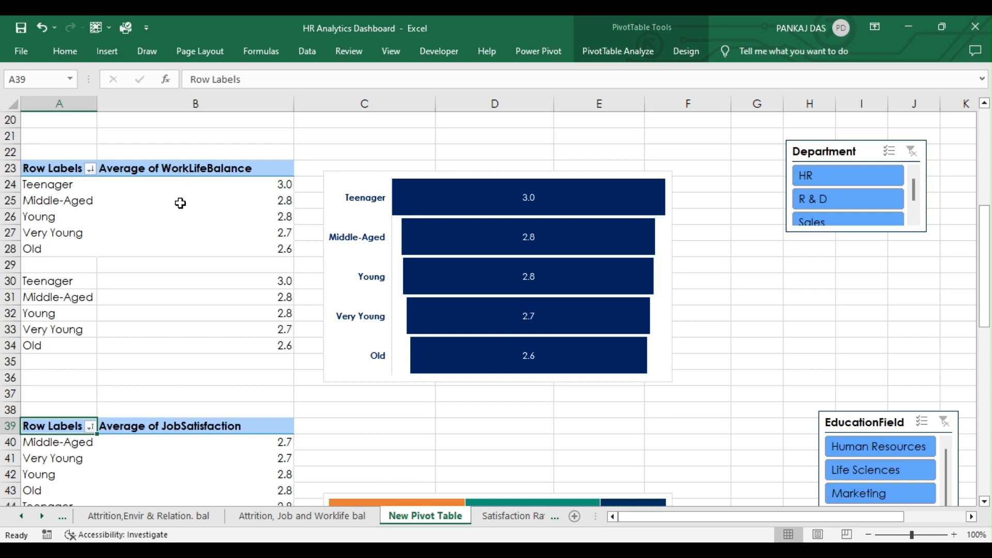
click(61, 171)
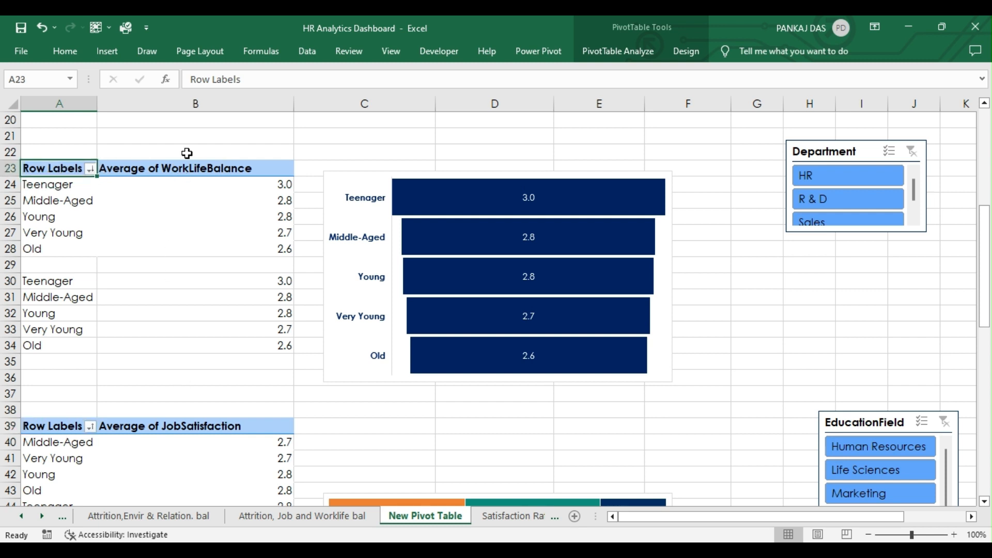
click(620, 51)
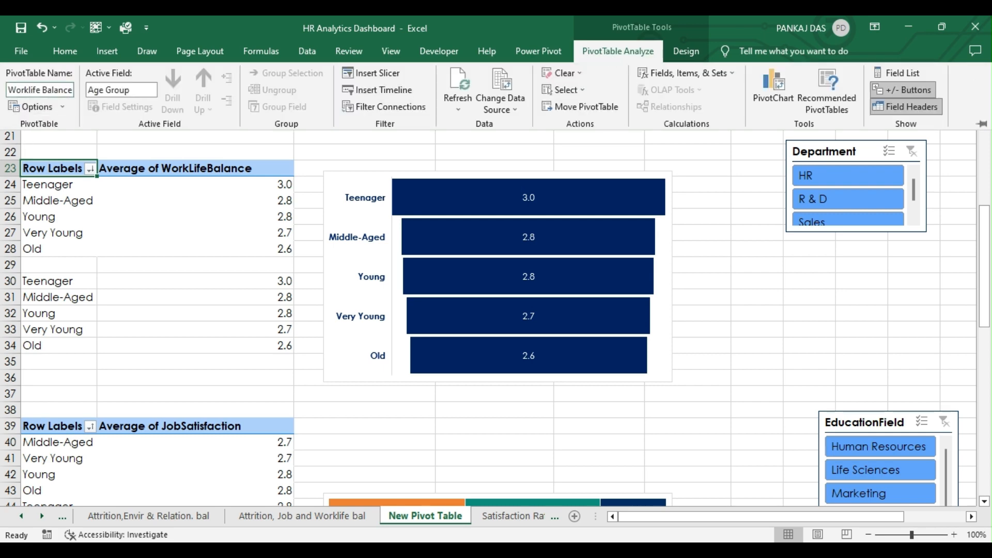
click(645, 410)
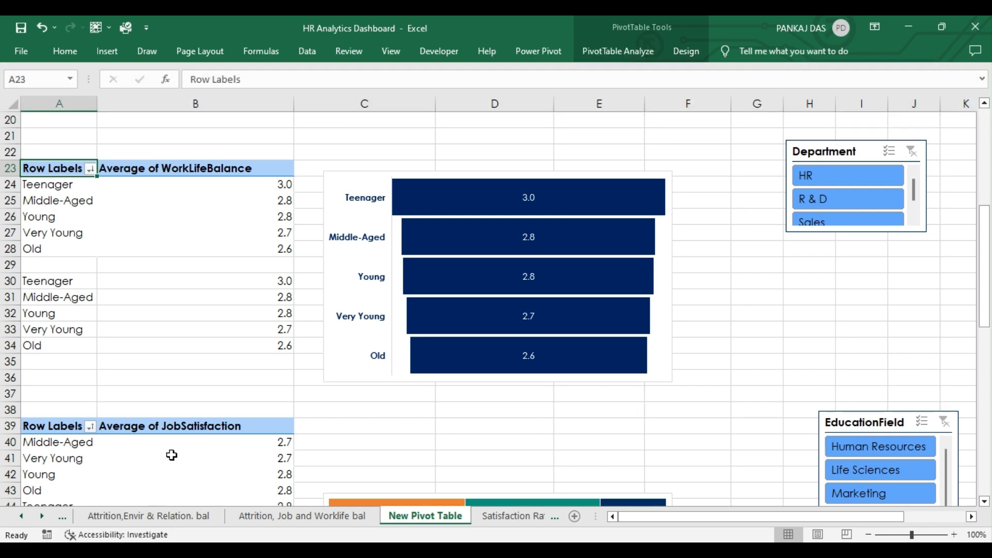
click(149, 516)
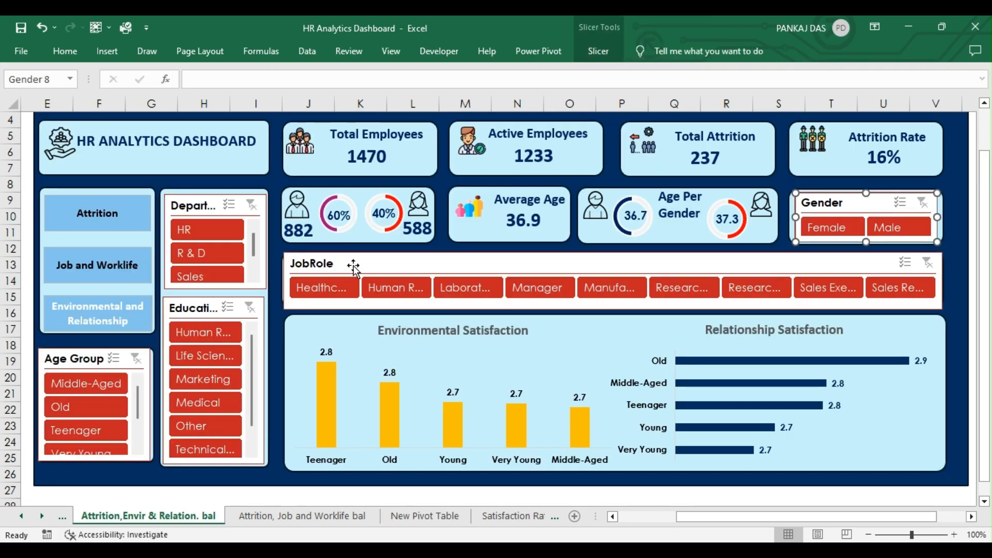
View the report connections of the JobRole and Department slicers on the Attrition,Envir & Relation. bal dashboard.
right_click(355, 265)
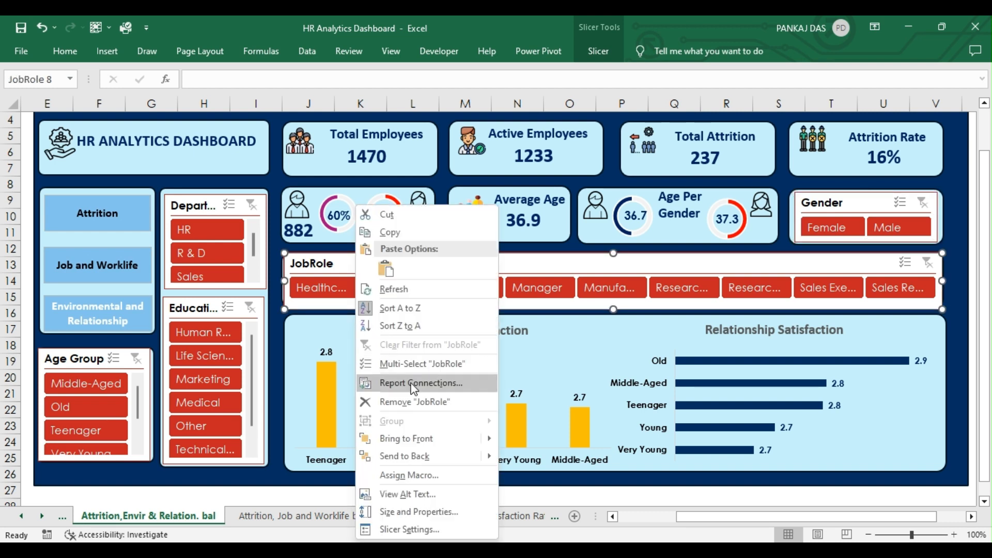
click(414, 387)
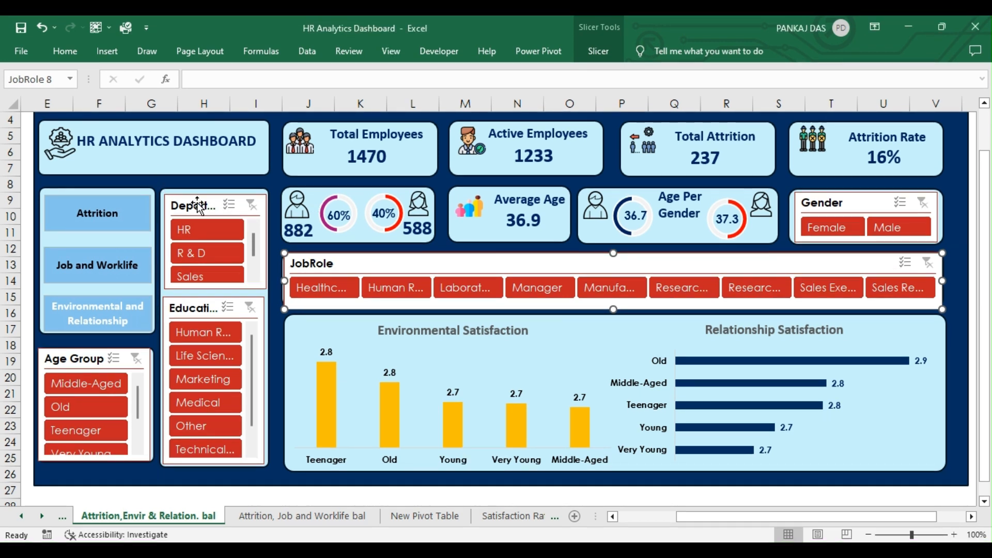
right_click(201, 199)
click(266, 375)
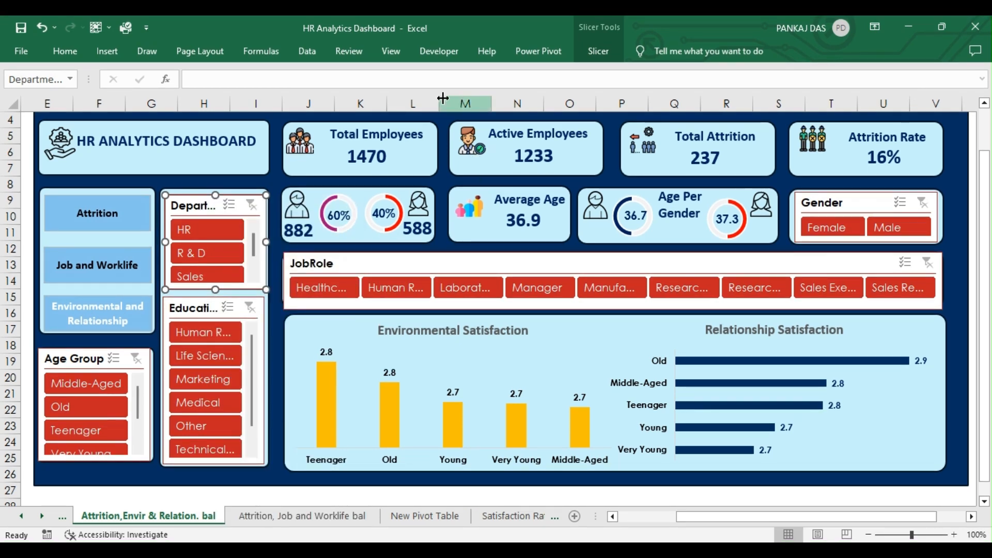
right_click(201, 198)
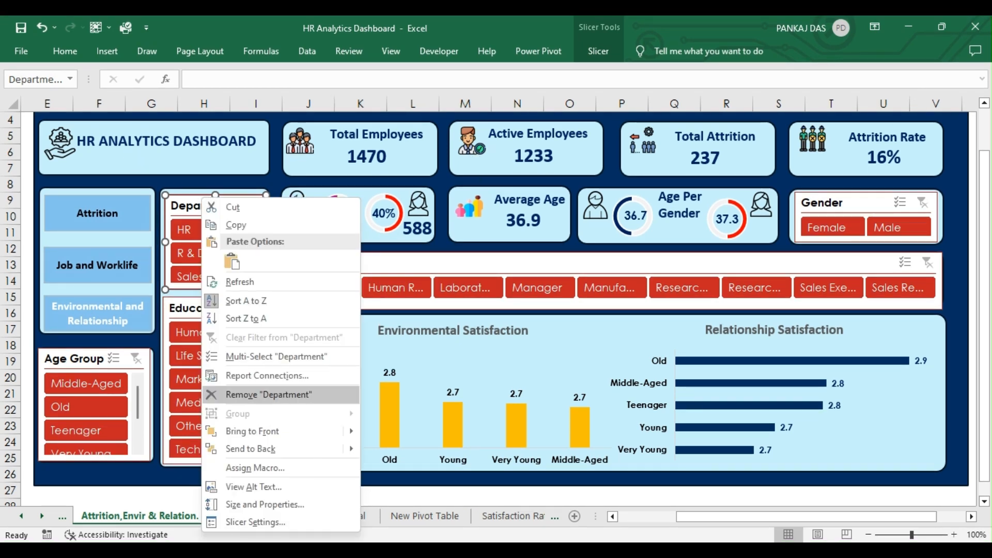
click(266, 374)
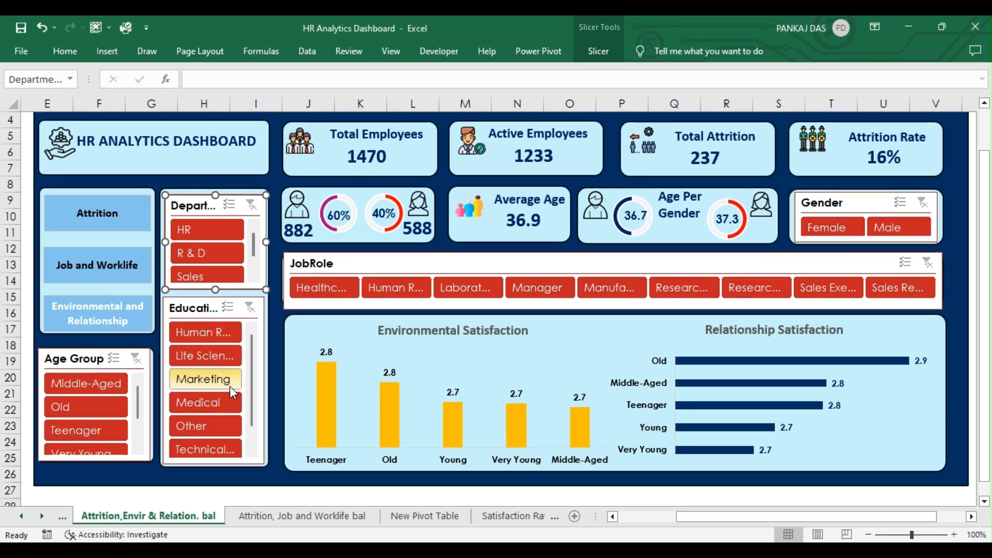
View the EducationField slicer's report connections and inspect the Age Group slicer's options without changing them.
right_click(190, 300)
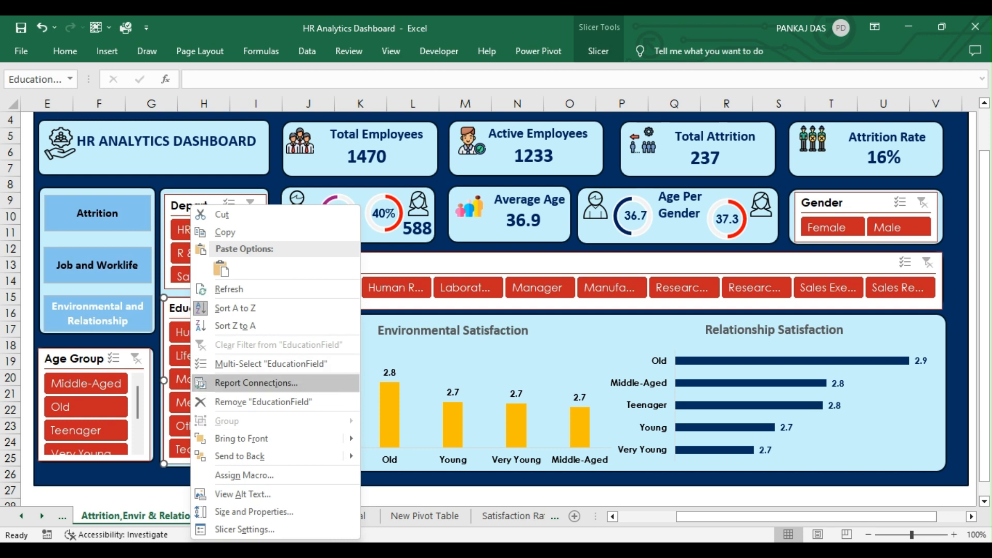
click(249, 385)
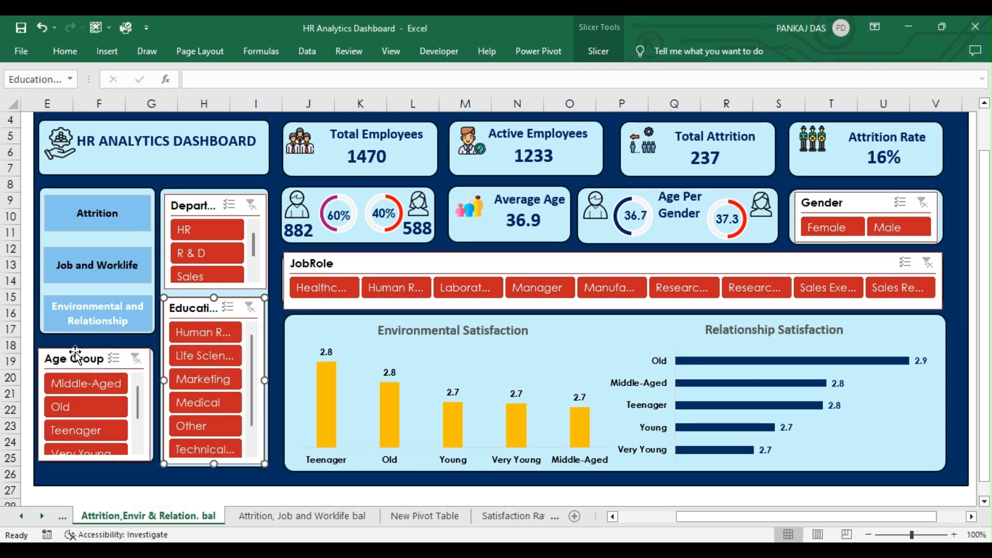
click(76, 356)
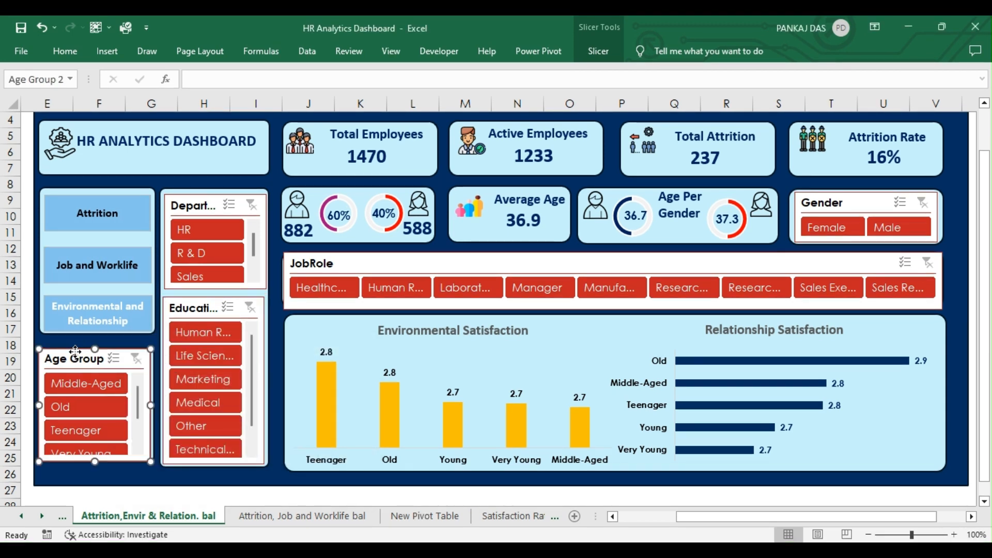
right_click(76, 351)
key(Escape)
Filter the dashboard to Male employees in HR, check the Attrition, Job and Worklife bal sheet, and return to Attrition,Envir & Relation. bal.
click(911, 223)
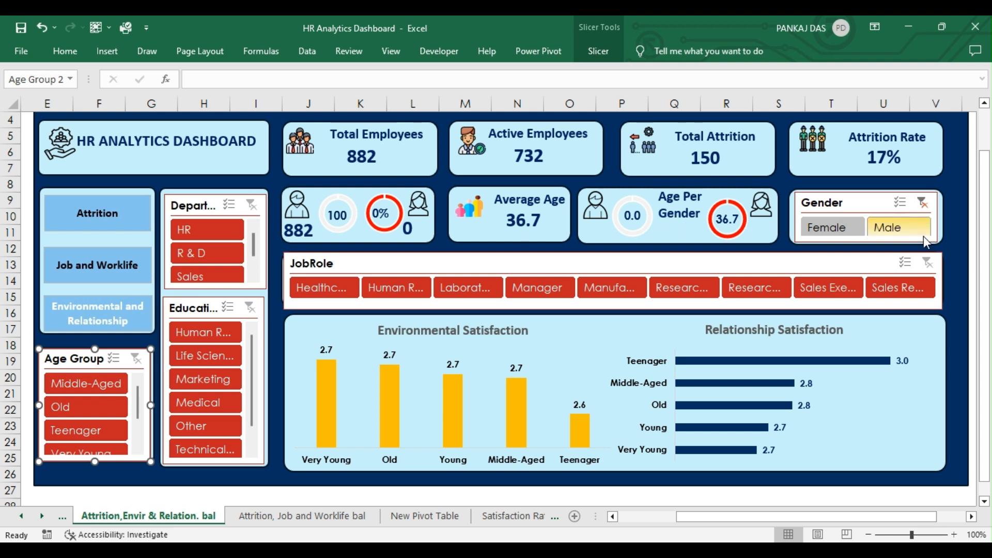
click(196, 229)
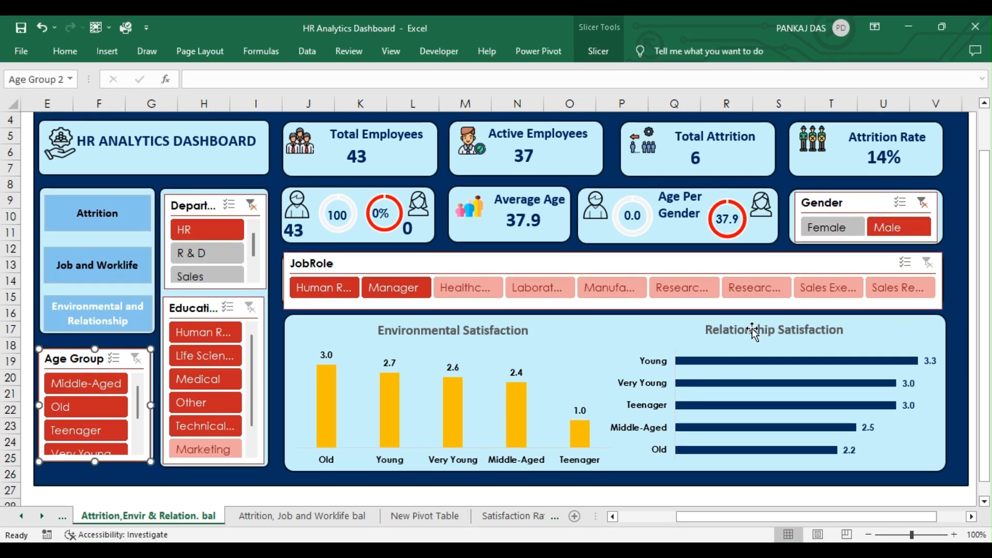
click(310, 520)
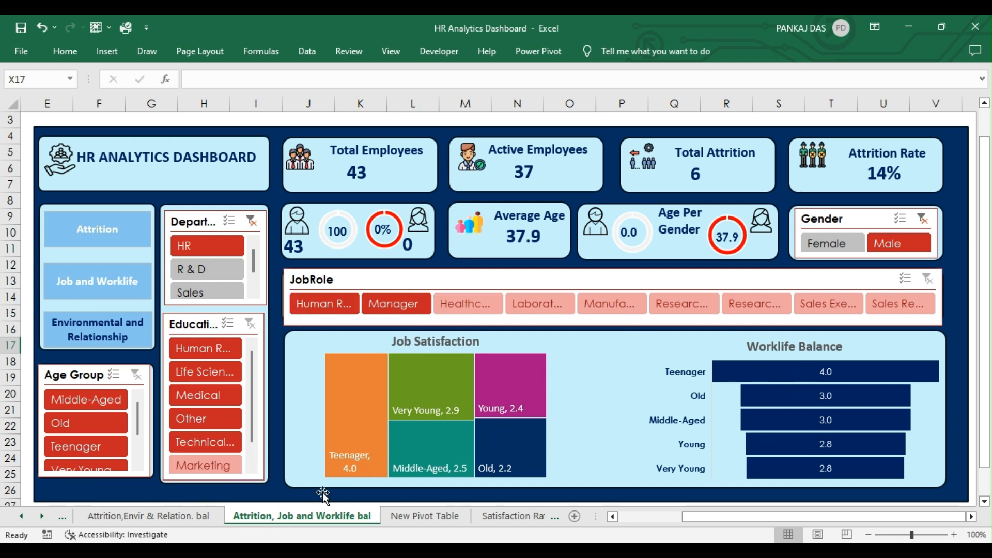
click(136, 516)
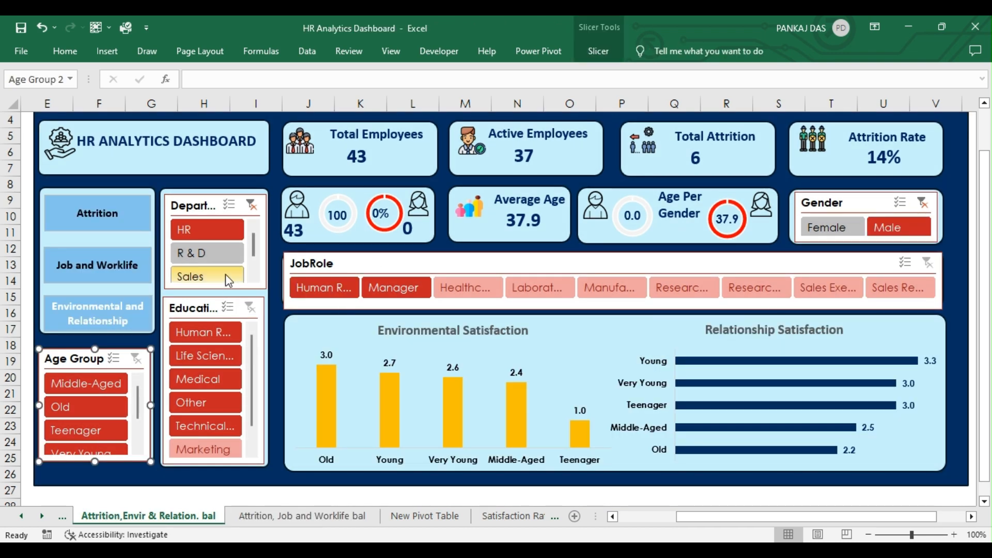
Test the slicers with R & D managers, Sales managers and the two sales job roles, and clear the JobRole and Department filters.
click(223, 258)
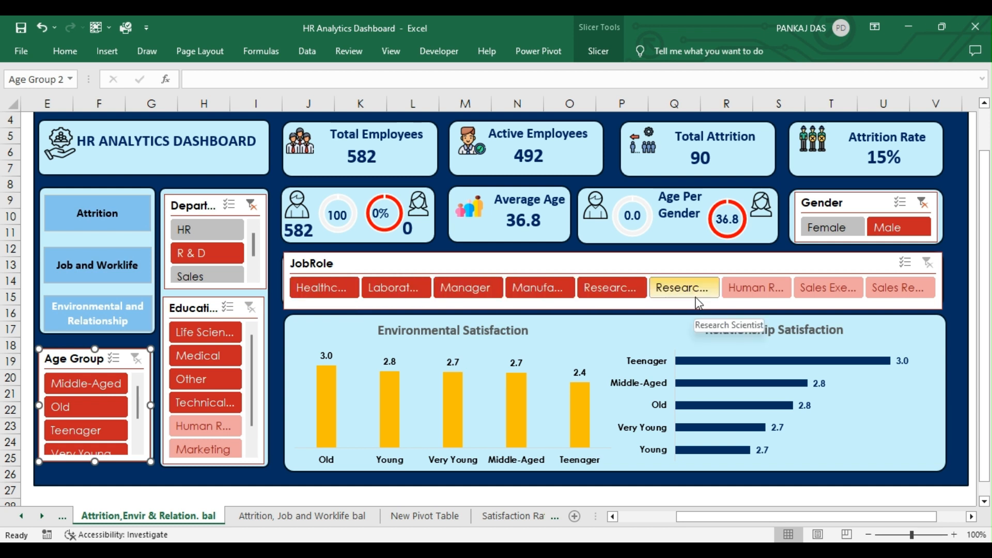
click(439, 290)
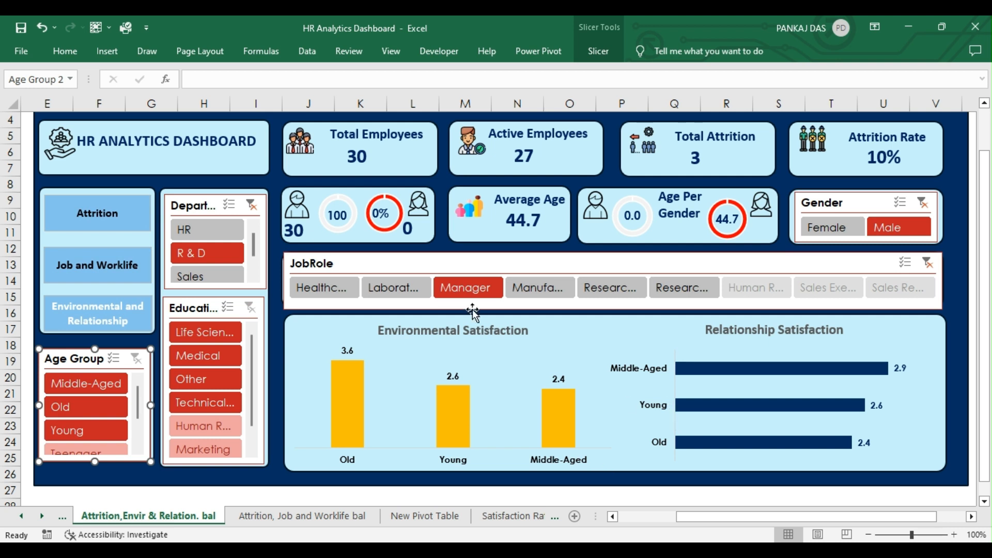
click(207, 279)
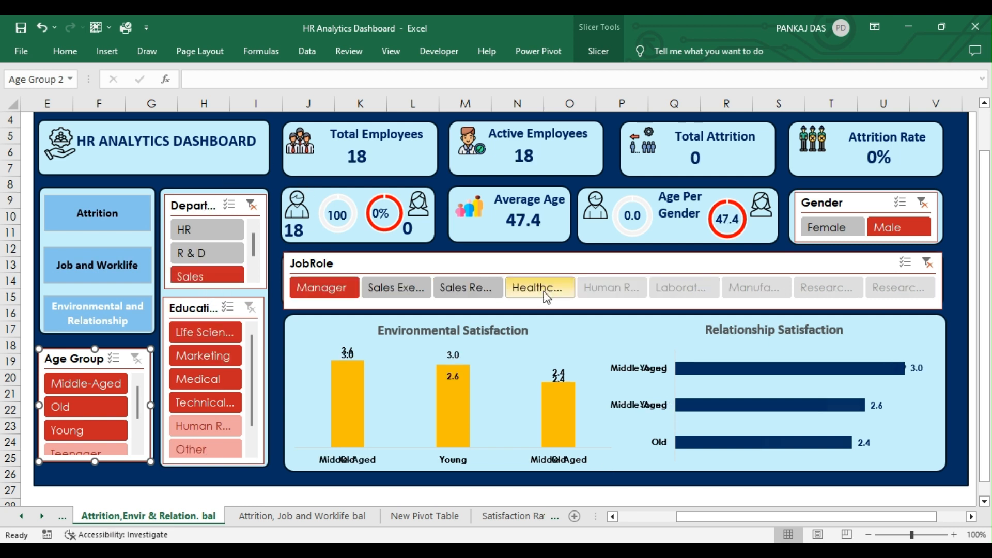
click(420, 287)
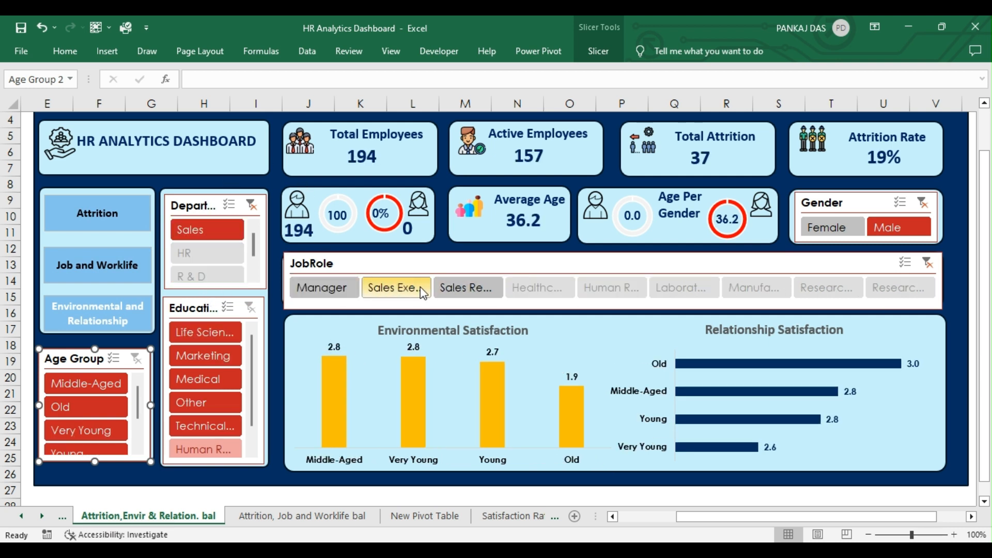
click(494, 285)
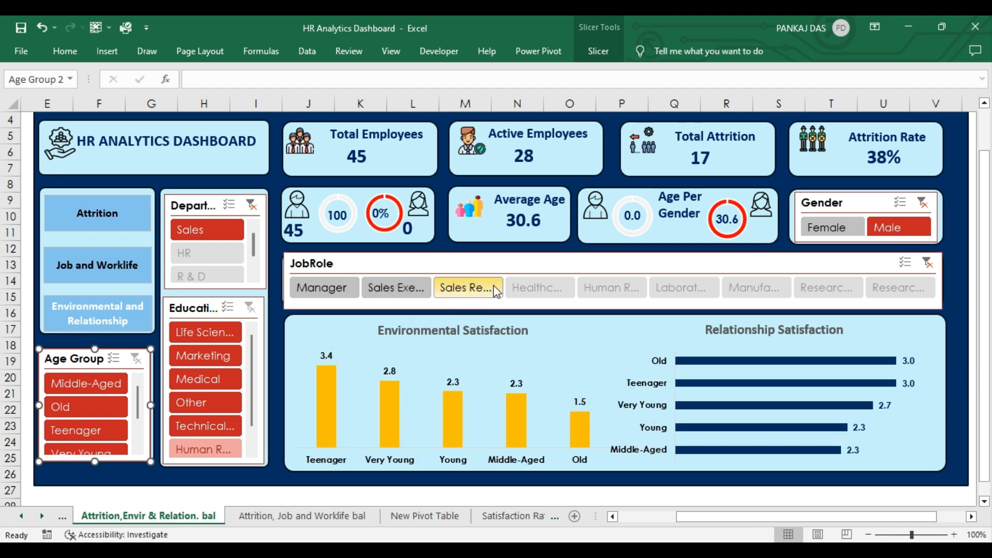
click(929, 262)
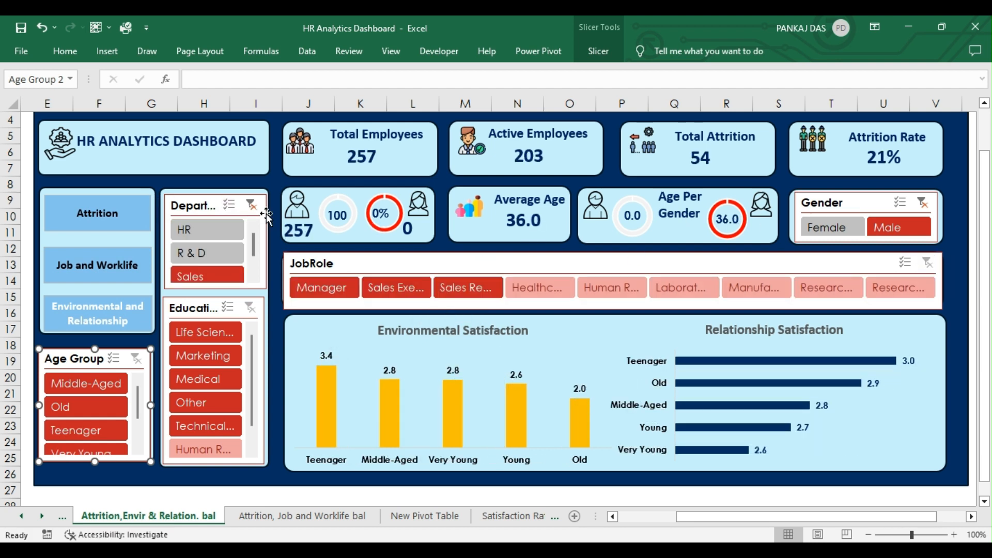
click(252, 206)
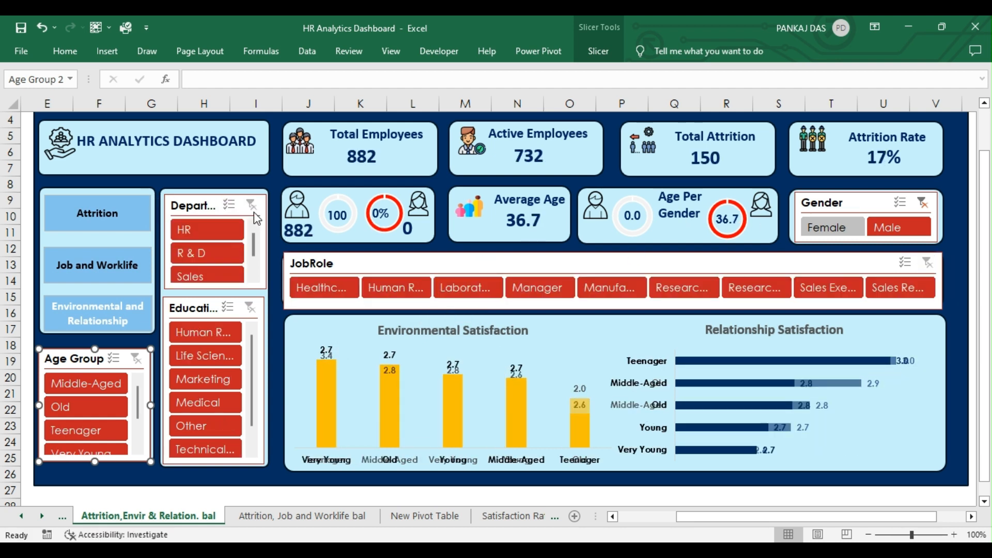
Filter the dashboard by the Middle-Aged, Old and Teenager age groups in turn, clearing the Gender filter after Middle-Aged.
click(90, 388)
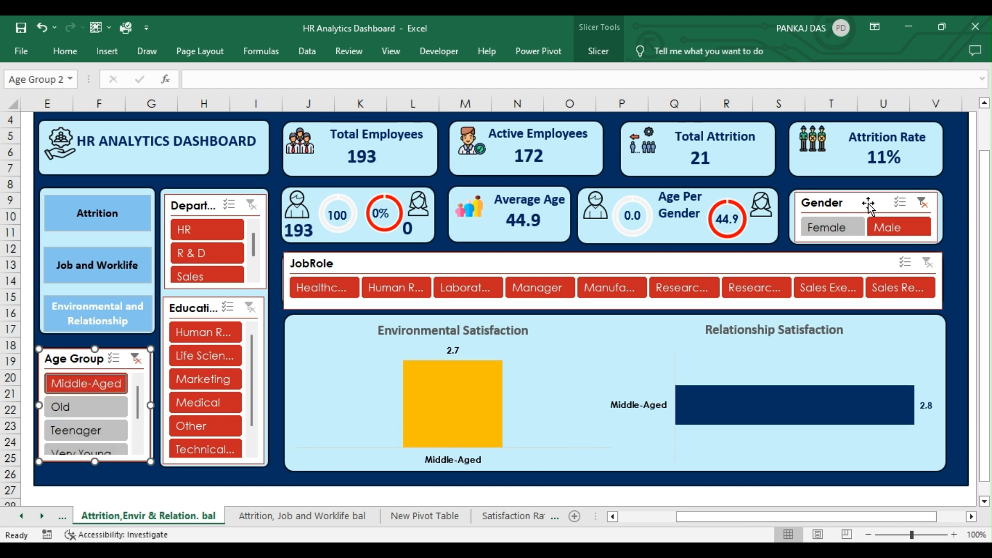
click(923, 207)
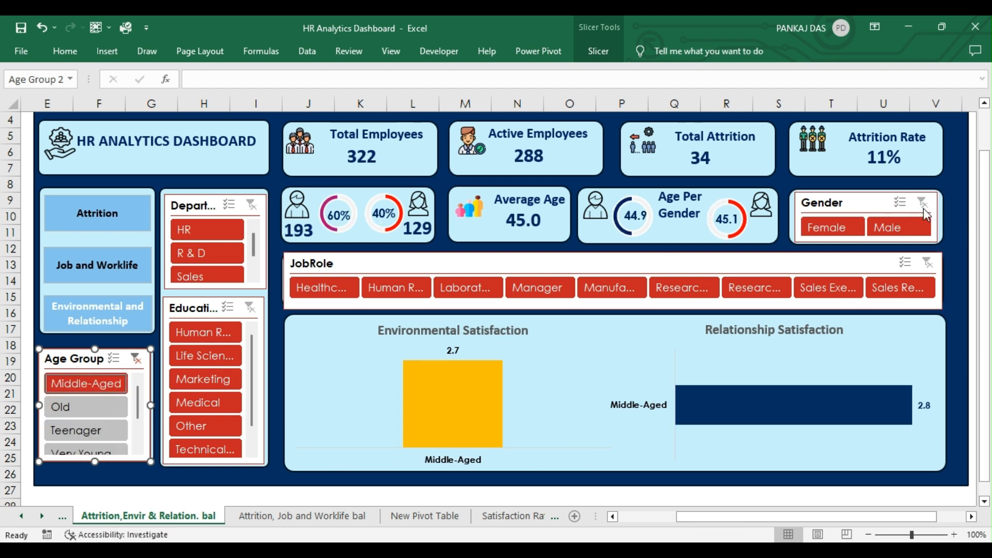
click(86, 415)
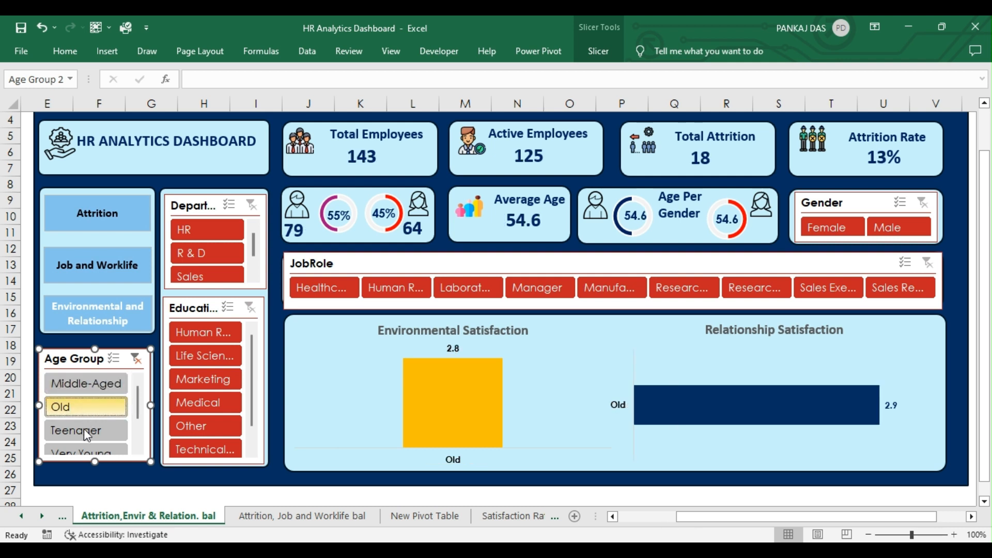
click(83, 431)
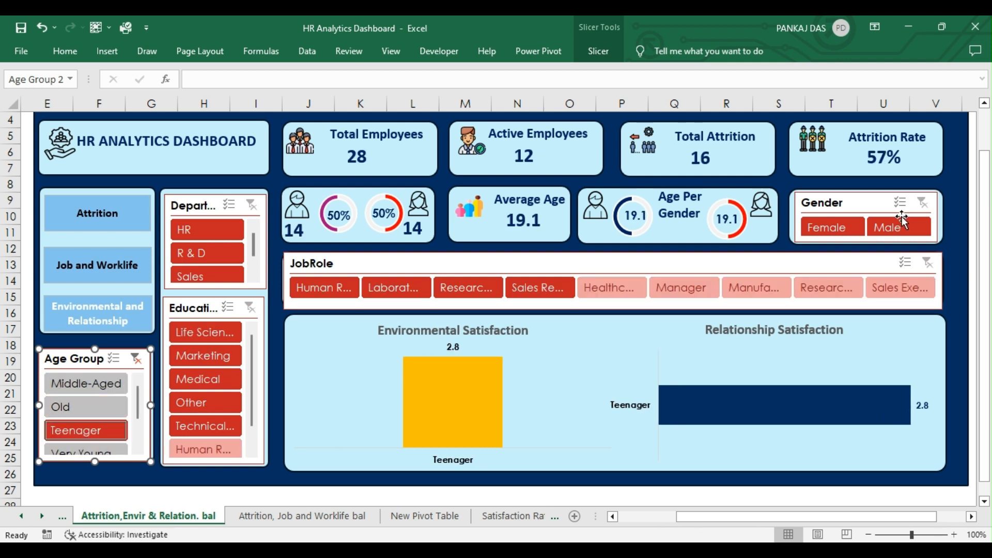
Test the Female filter with the Teenager, Middle-Aged and Very Young age groups, and clear the Age Group and Gender filters.
click(833, 231)
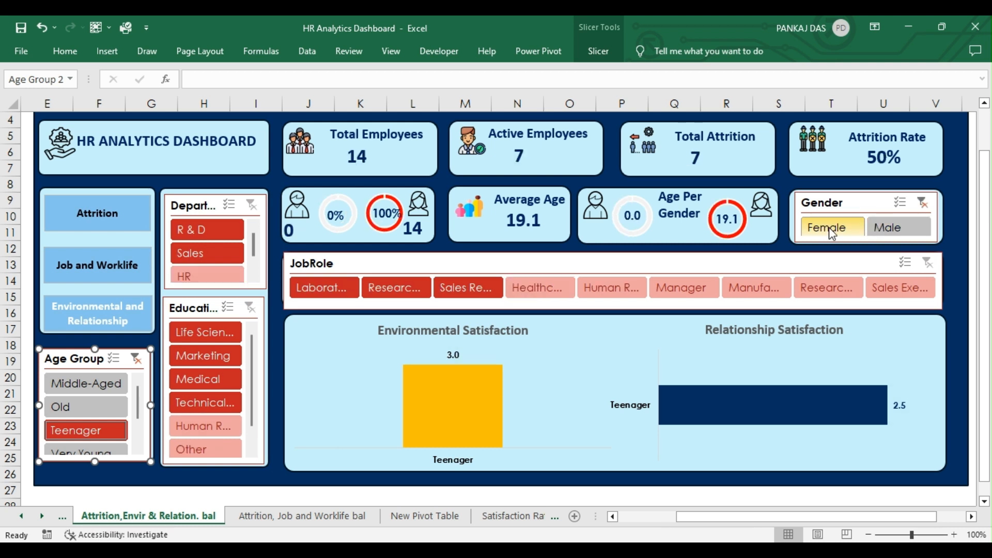
click(72, 383)
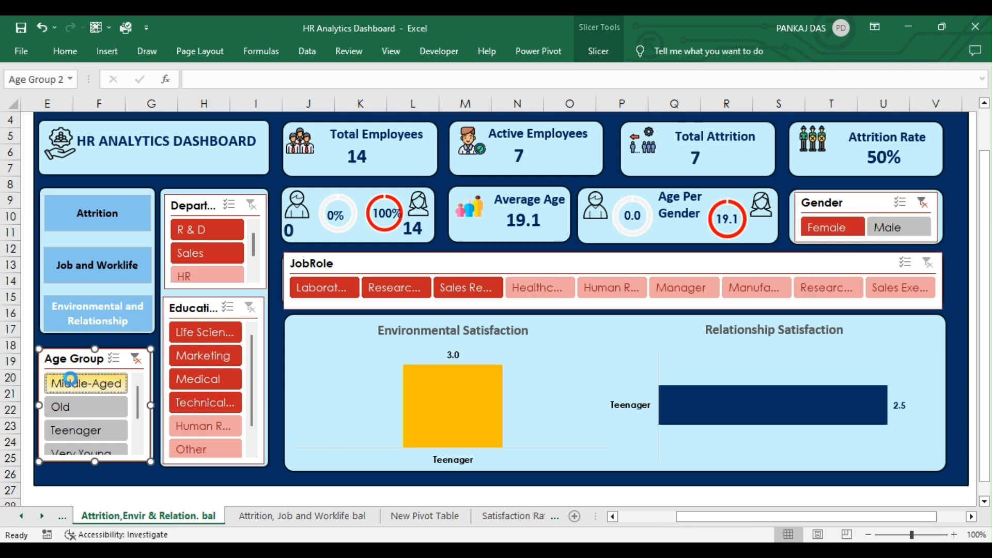
click(69, 450)
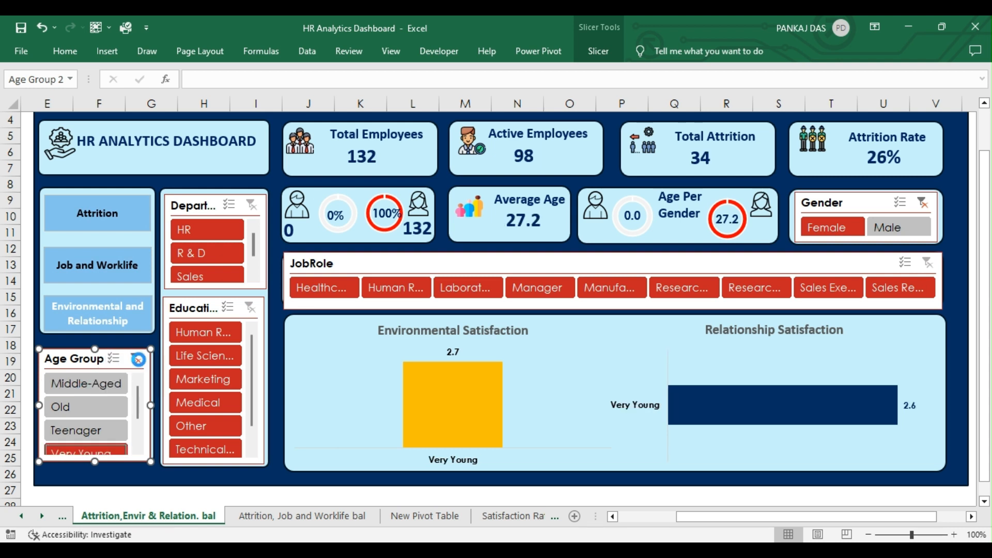
click(135, 358)
click(923, 202)
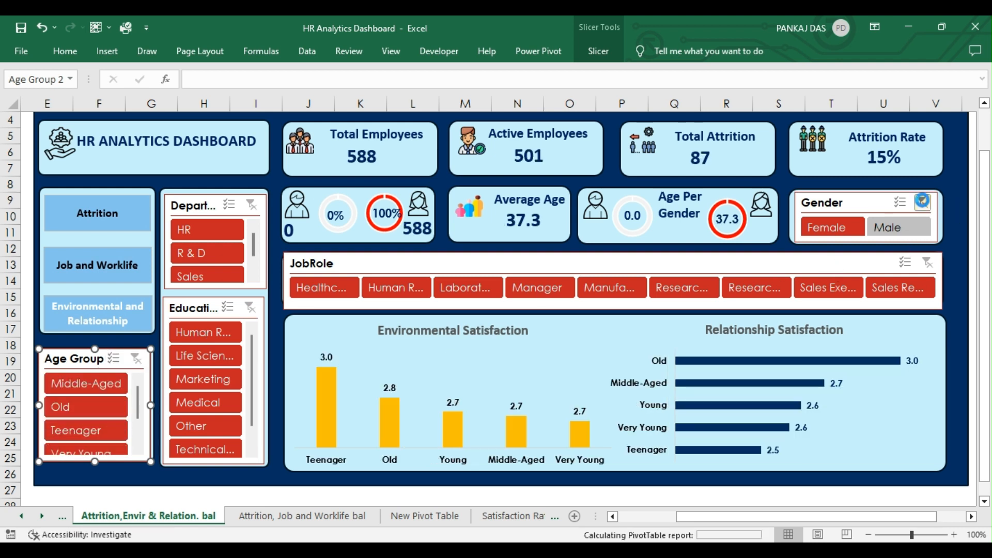